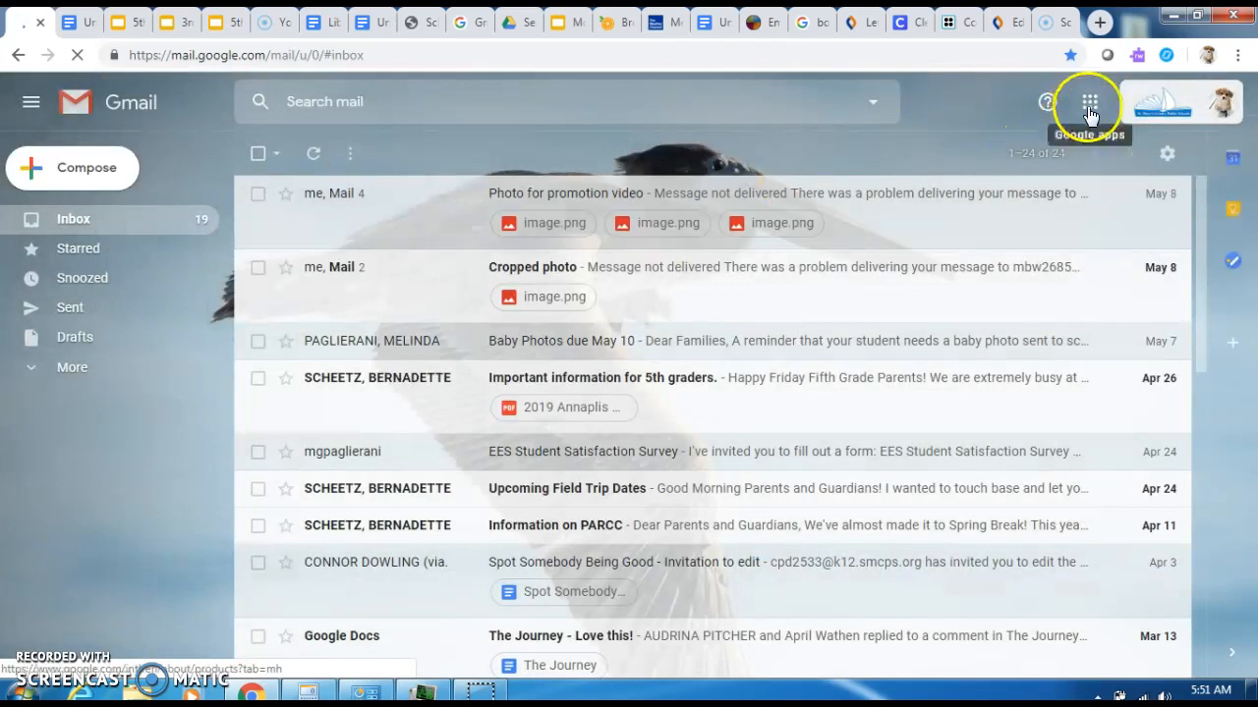
- Open Google Docs from Gmail's Google apps grid
click(1088, 106)
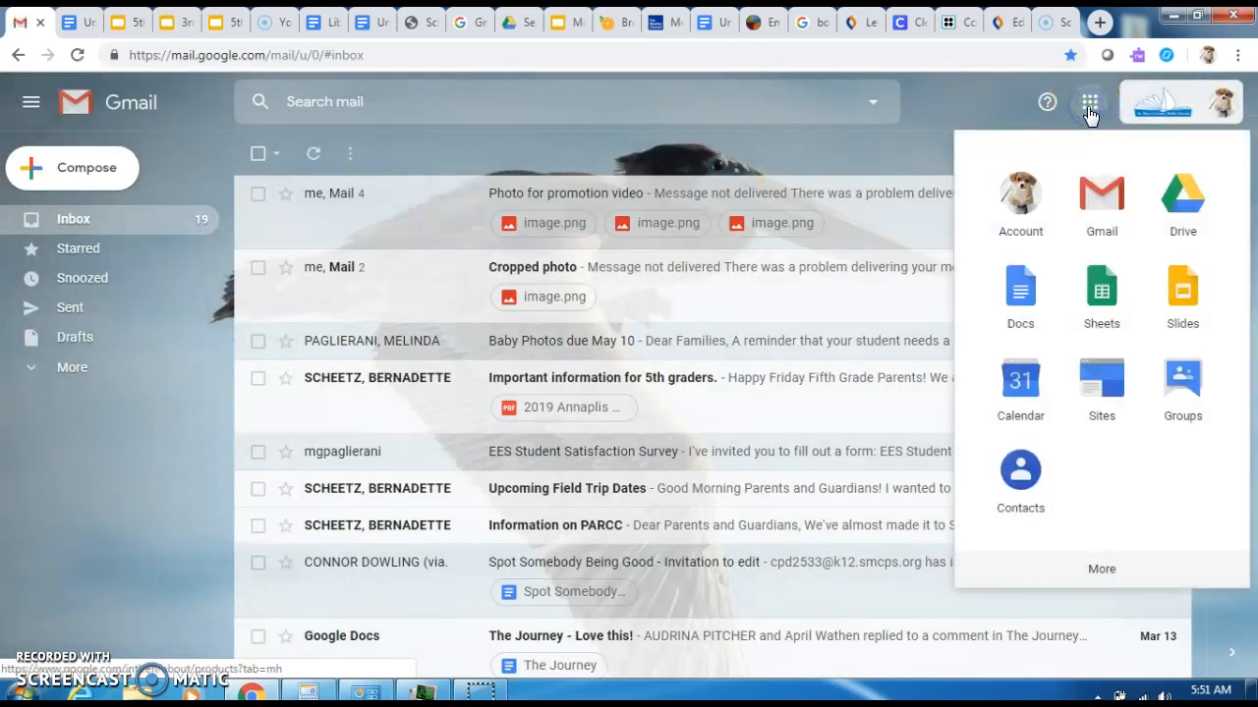
click(1018, 300)
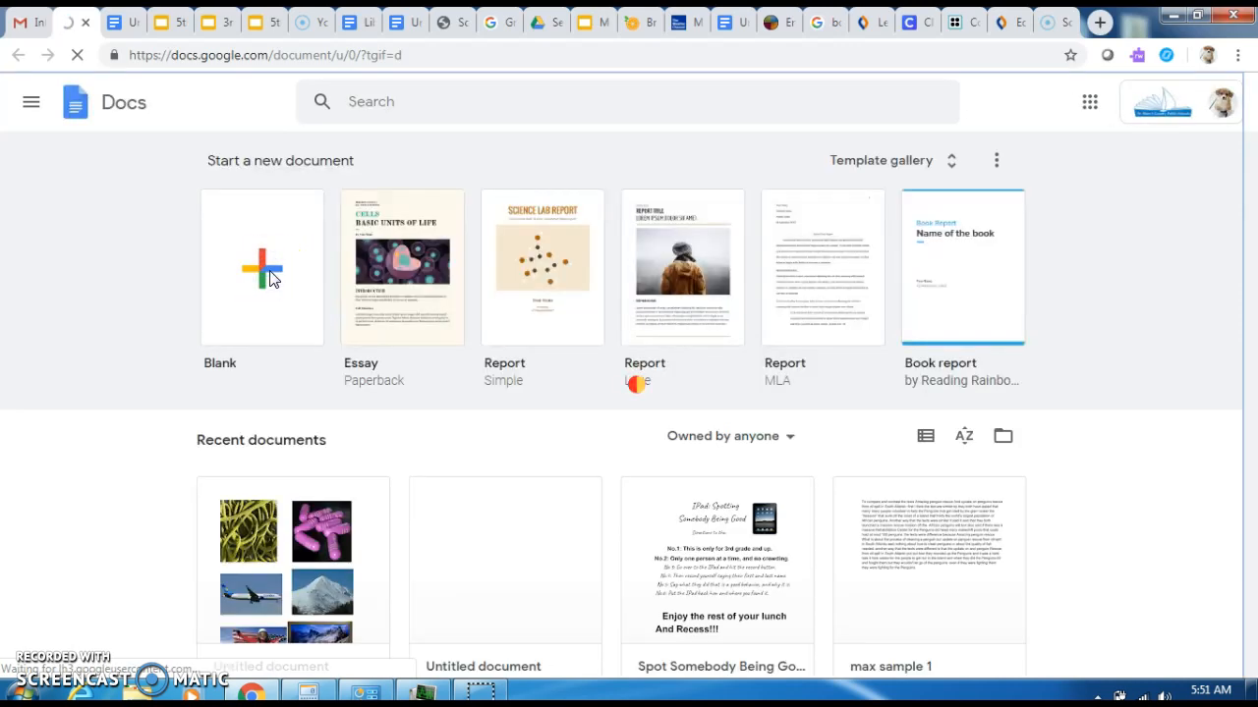
- Create a blank document and bring up the Insert menu's Drawing submenu
click(272, 279)
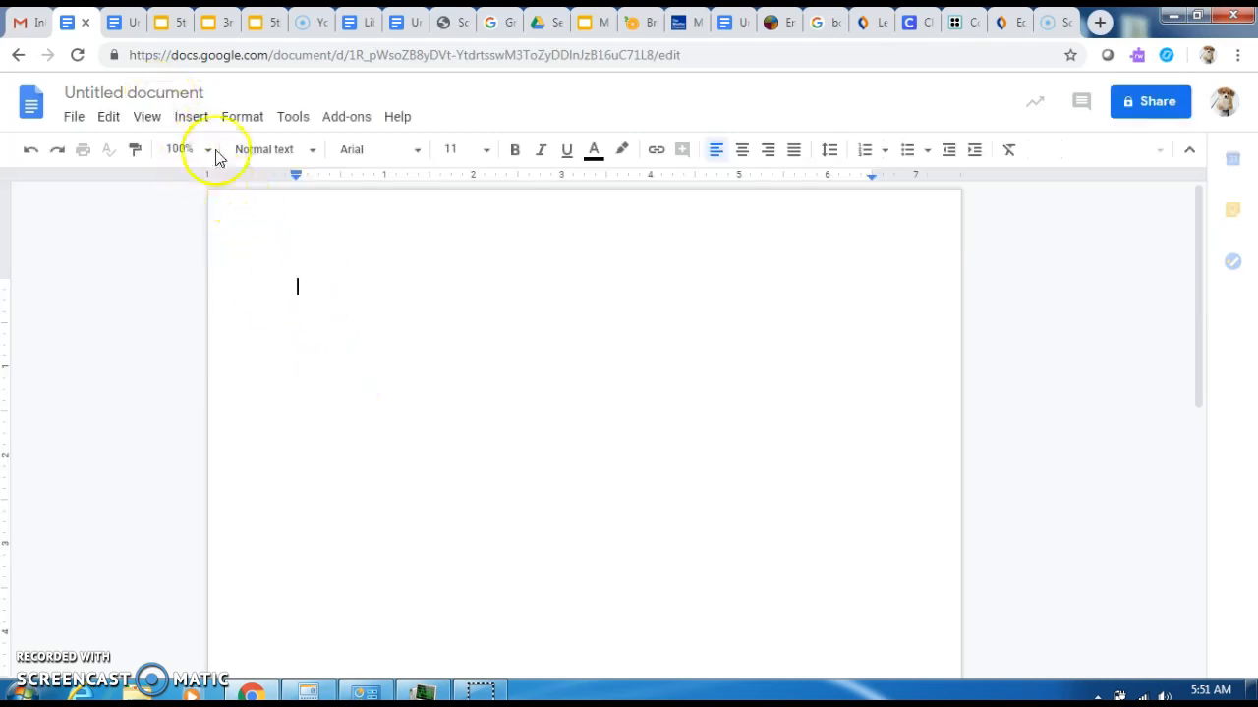
click(192, 117)
click(191, 117)
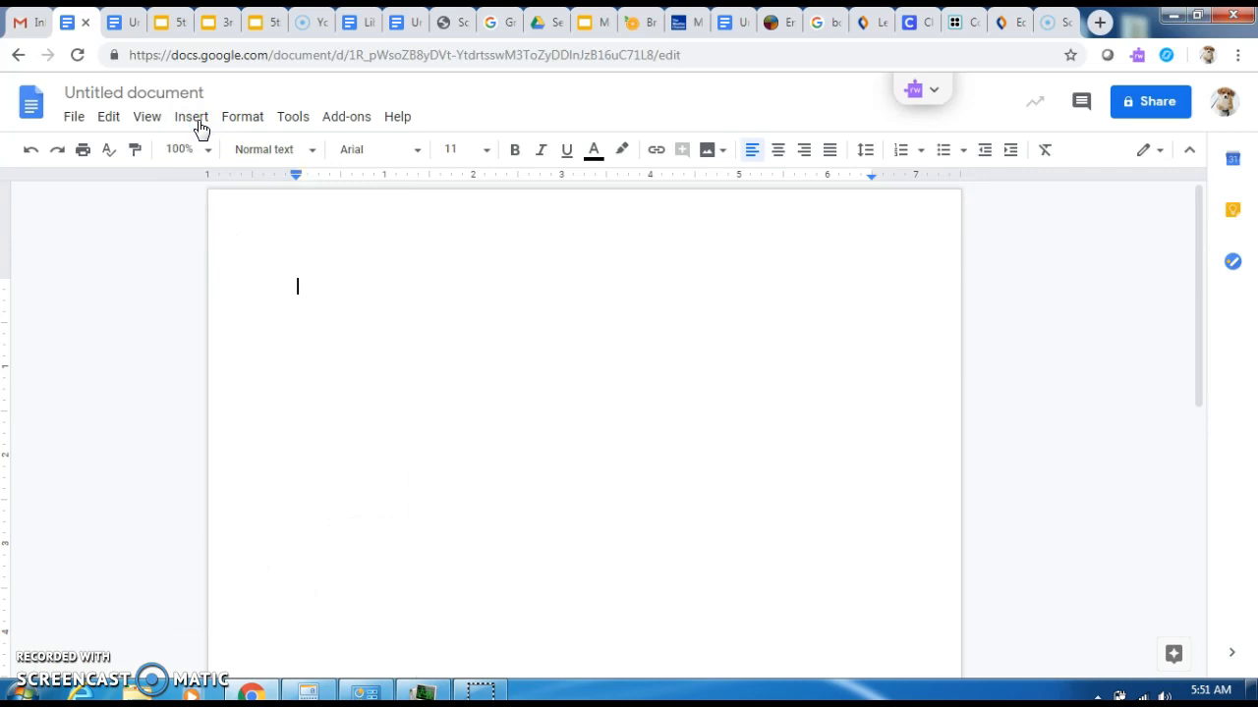
click(196, 122)
mouse_move(221, 214)
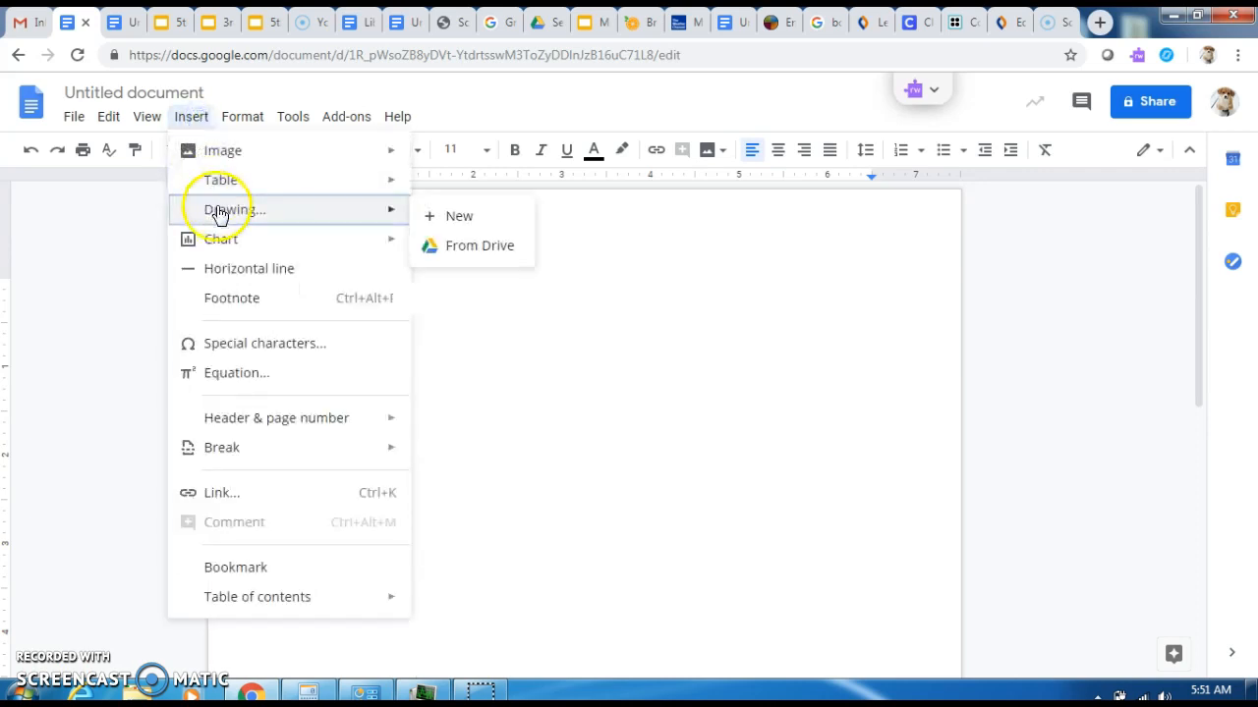
- Start a new drawing and browse its Actions, Line and basic Shape menus
click(448, 217)
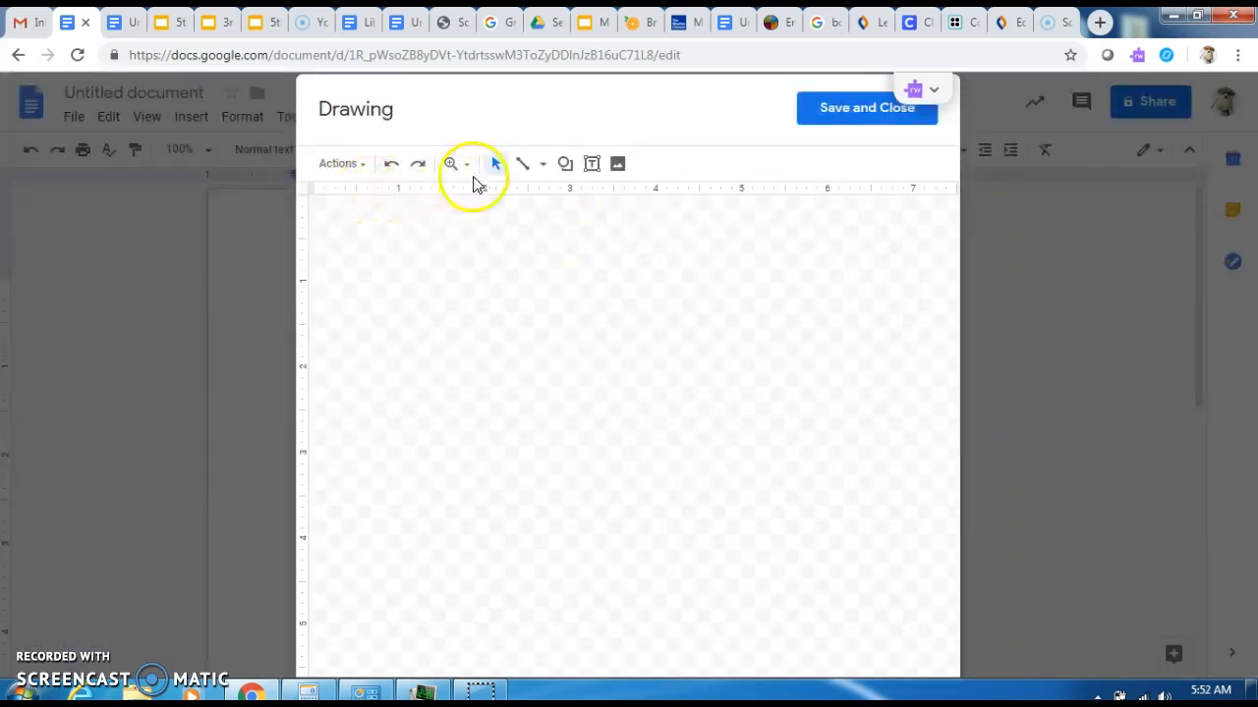
click(362, 167)
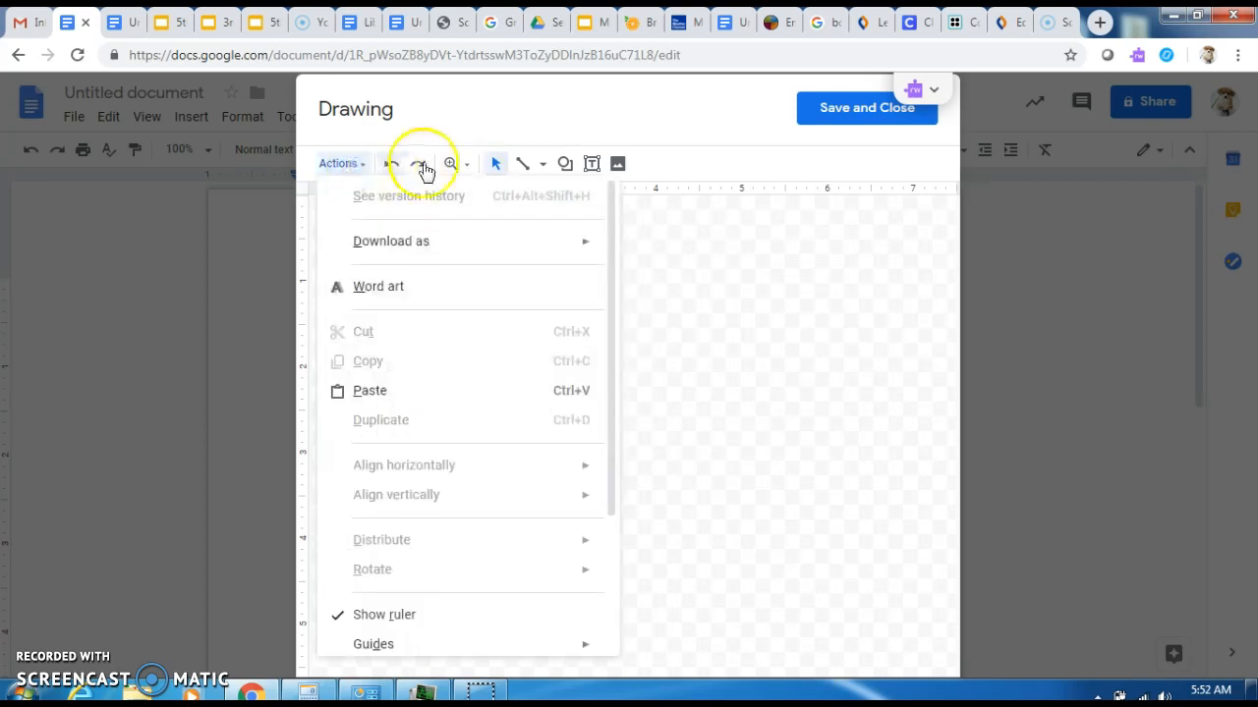
click(545, 165)
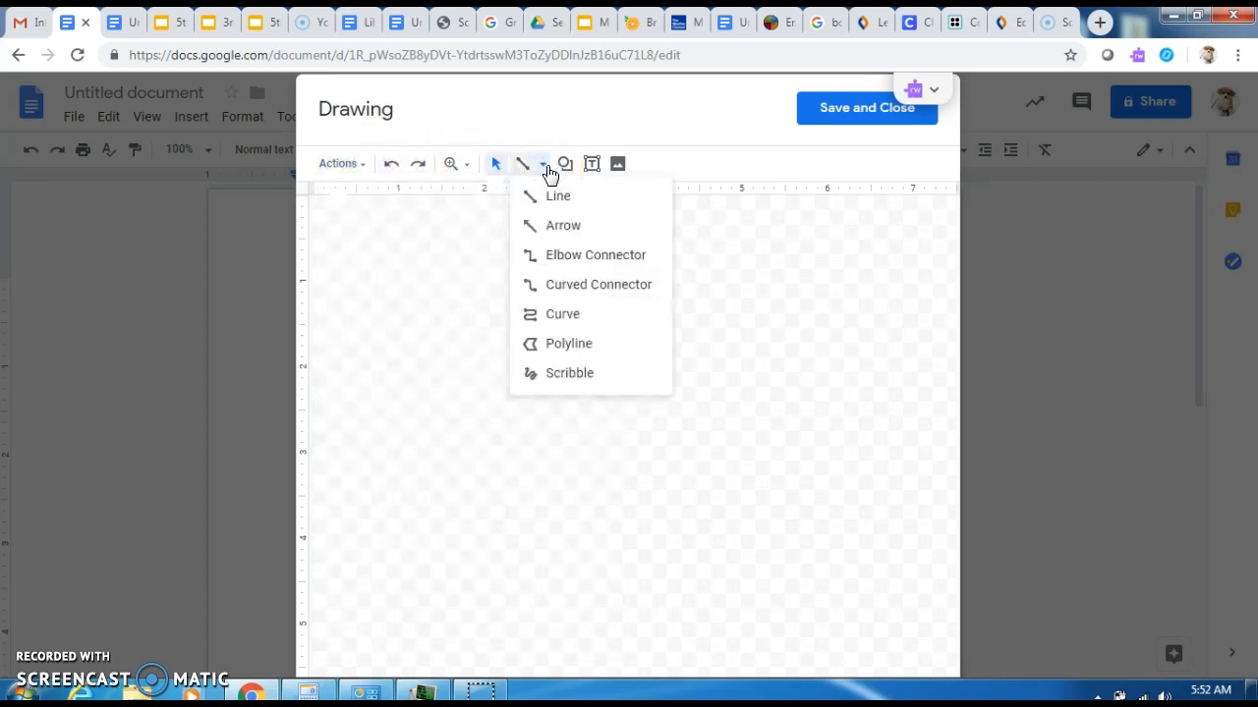
click(565, 165)
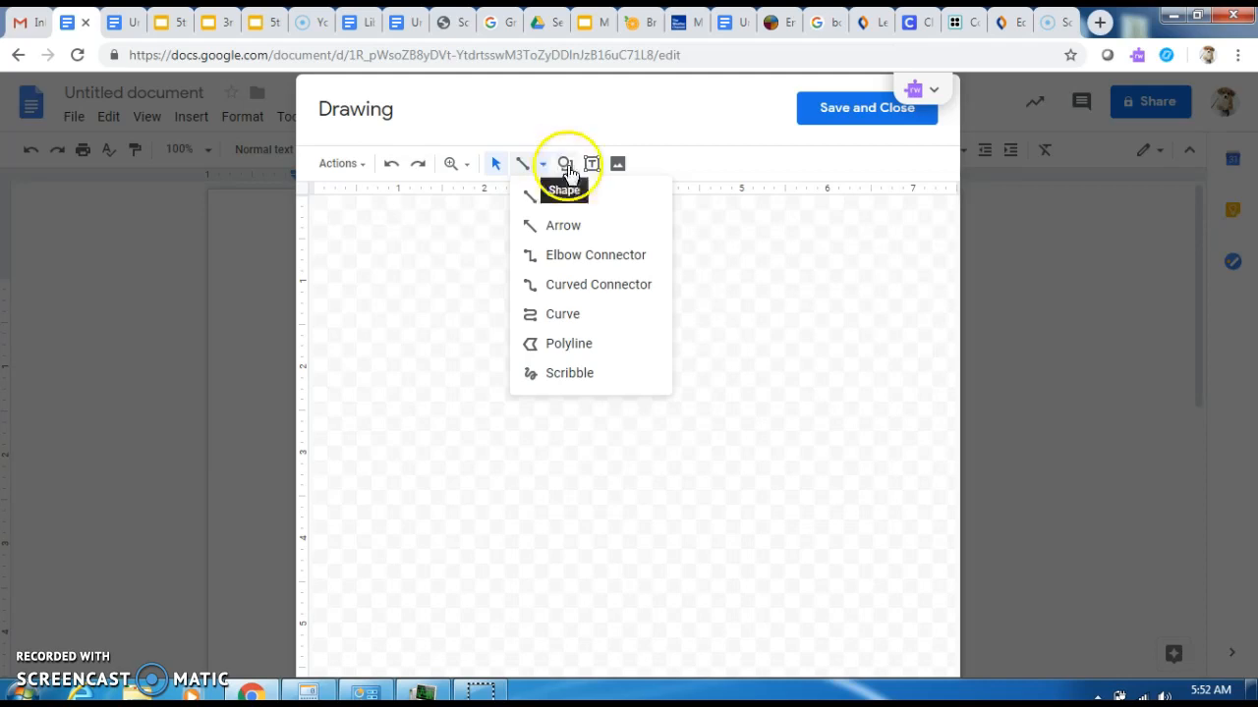
click(597, 195)
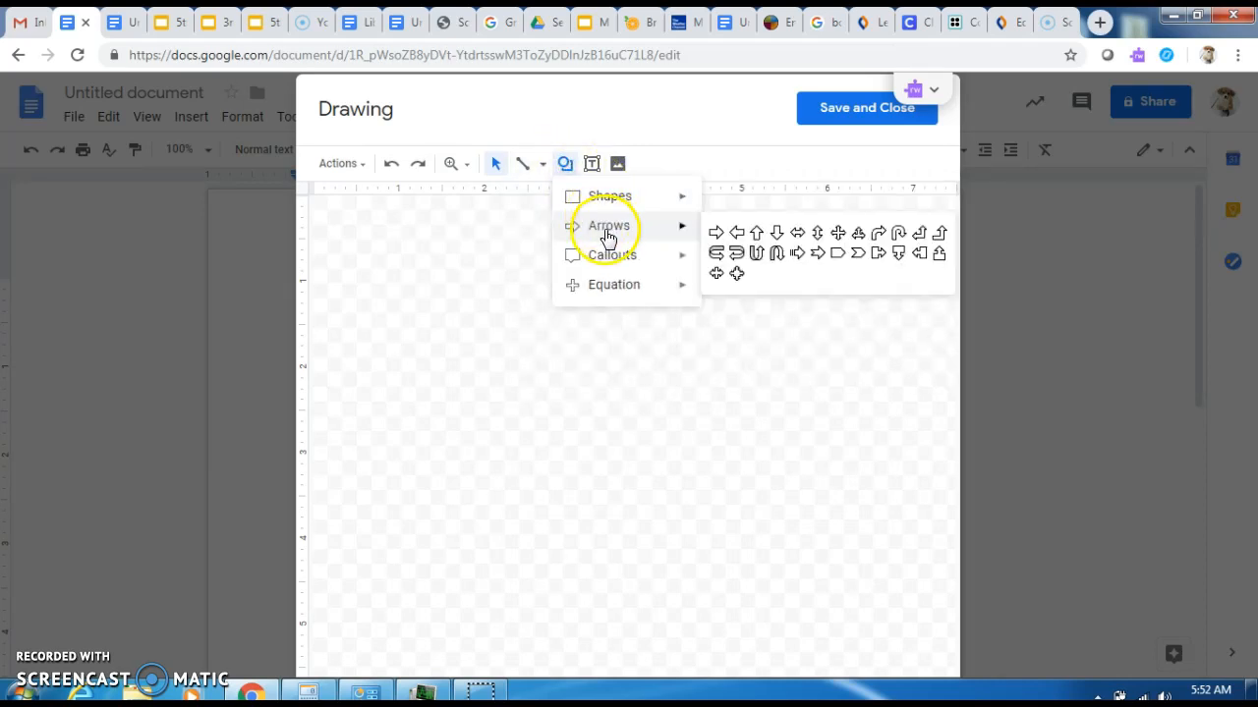
mouse_move(616, 267)
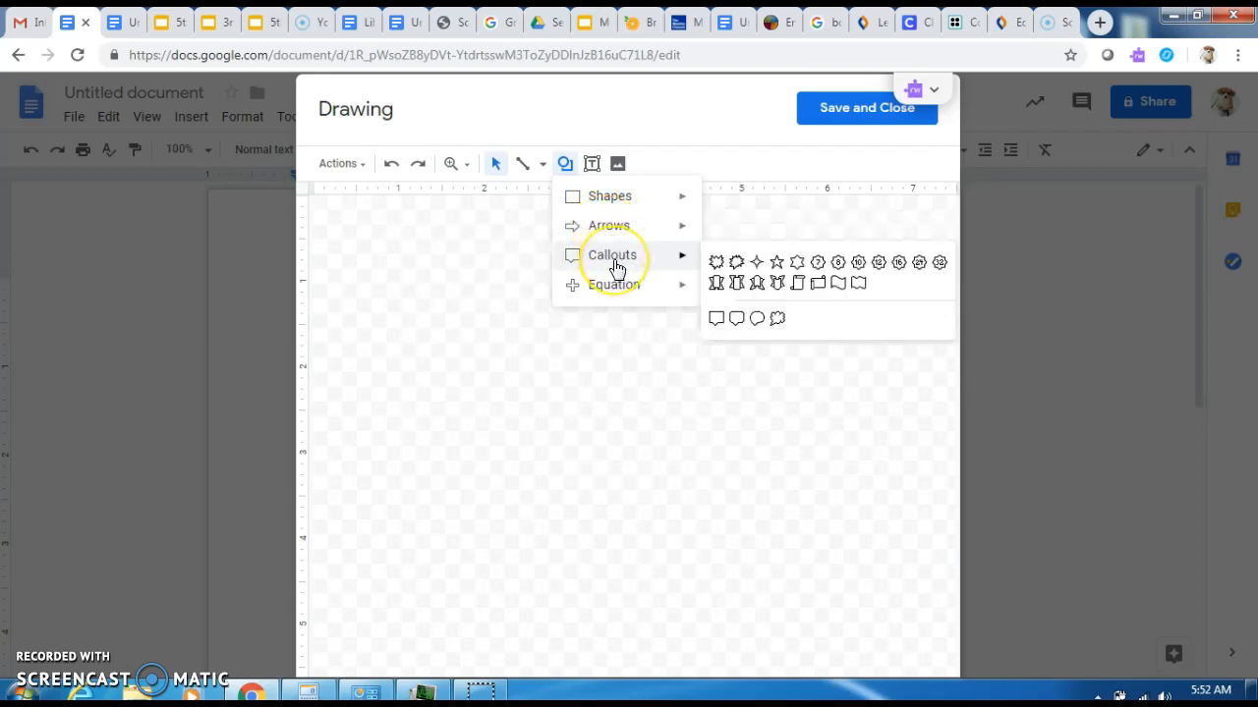
click(592, 163)
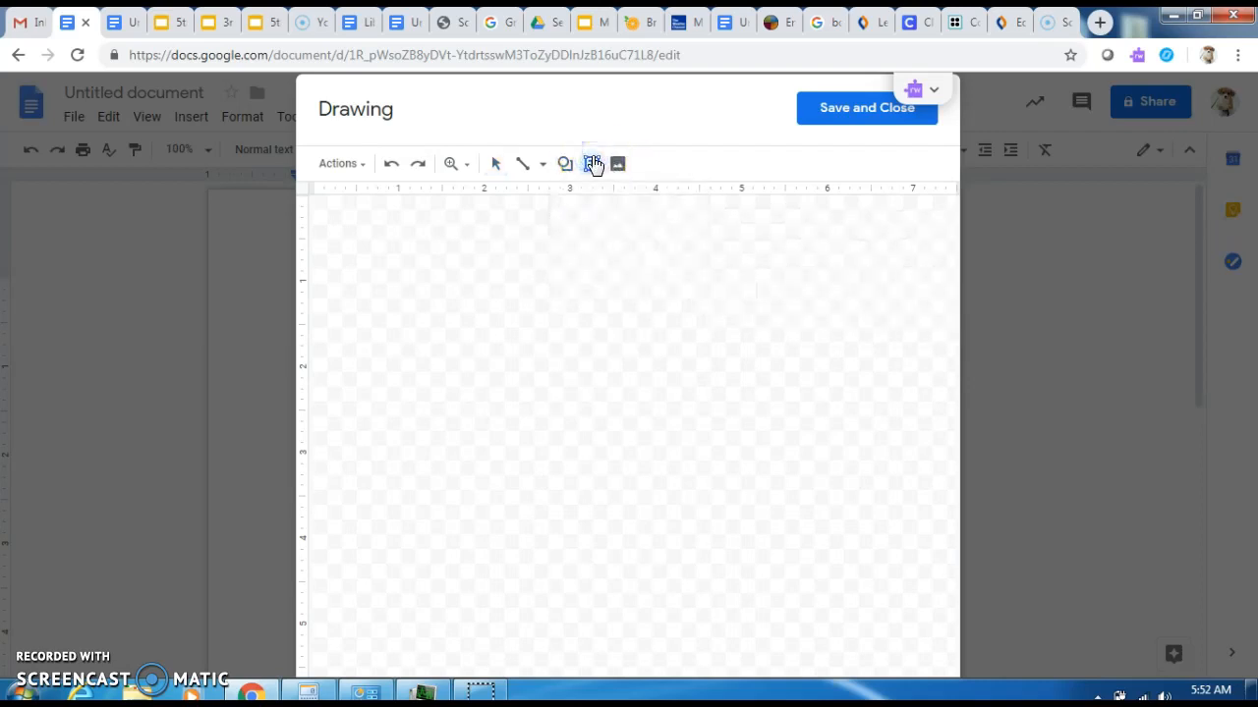
- Search stock images for 'dog' and insert the German shepherd and fluffy dog photo
click(617, 163)
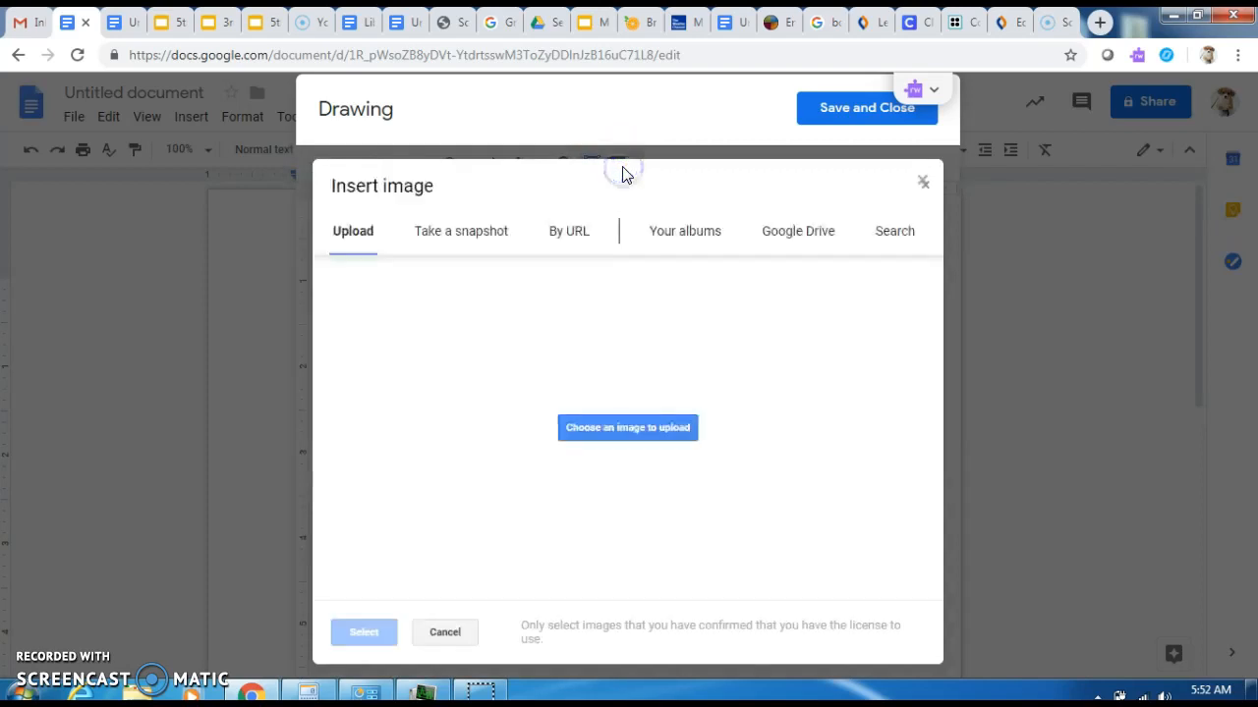
click(888, 238)
click(633, 407)
click(634, 407)
click(547, 288)
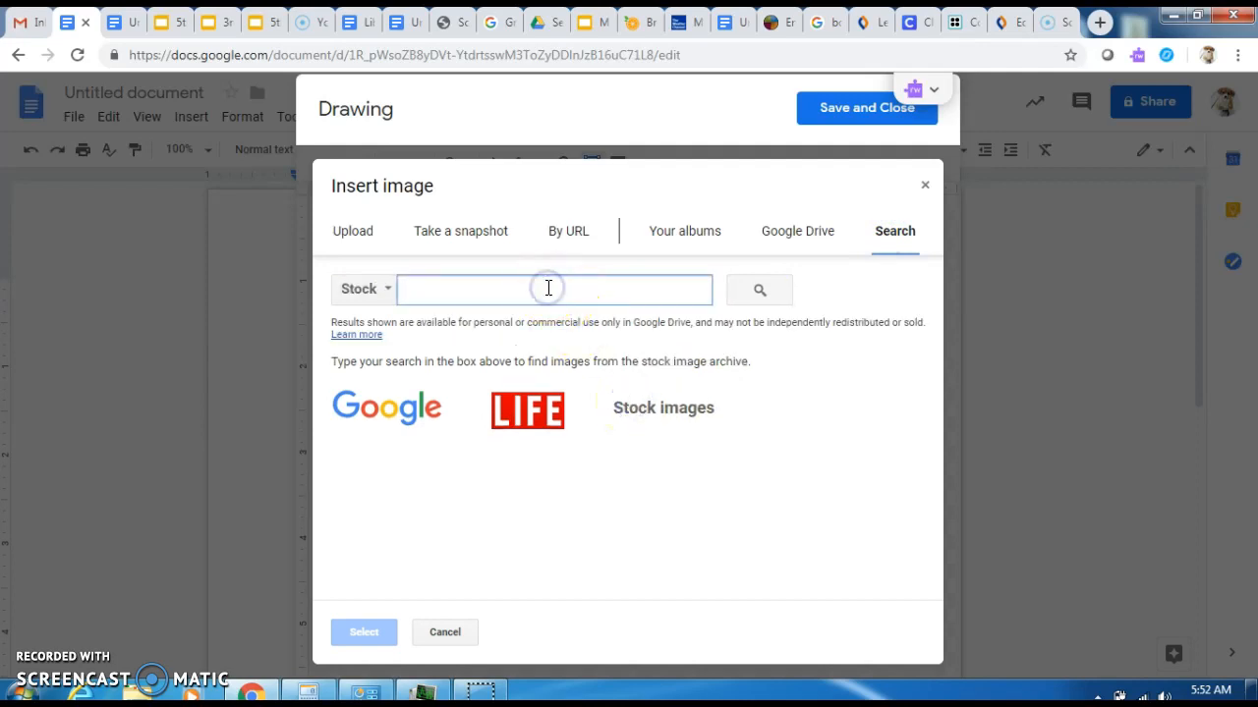
text(dogs)
key(Return)
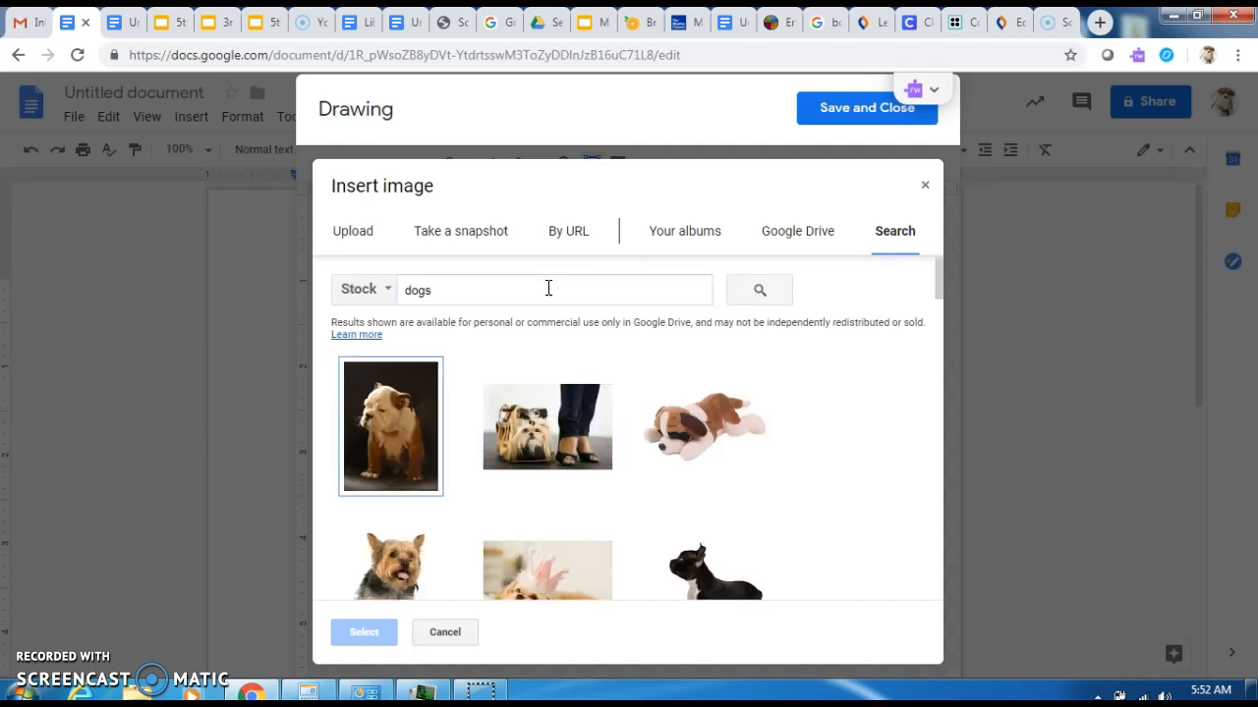
drag(938, 272, 929, 455)
click(397, 373)
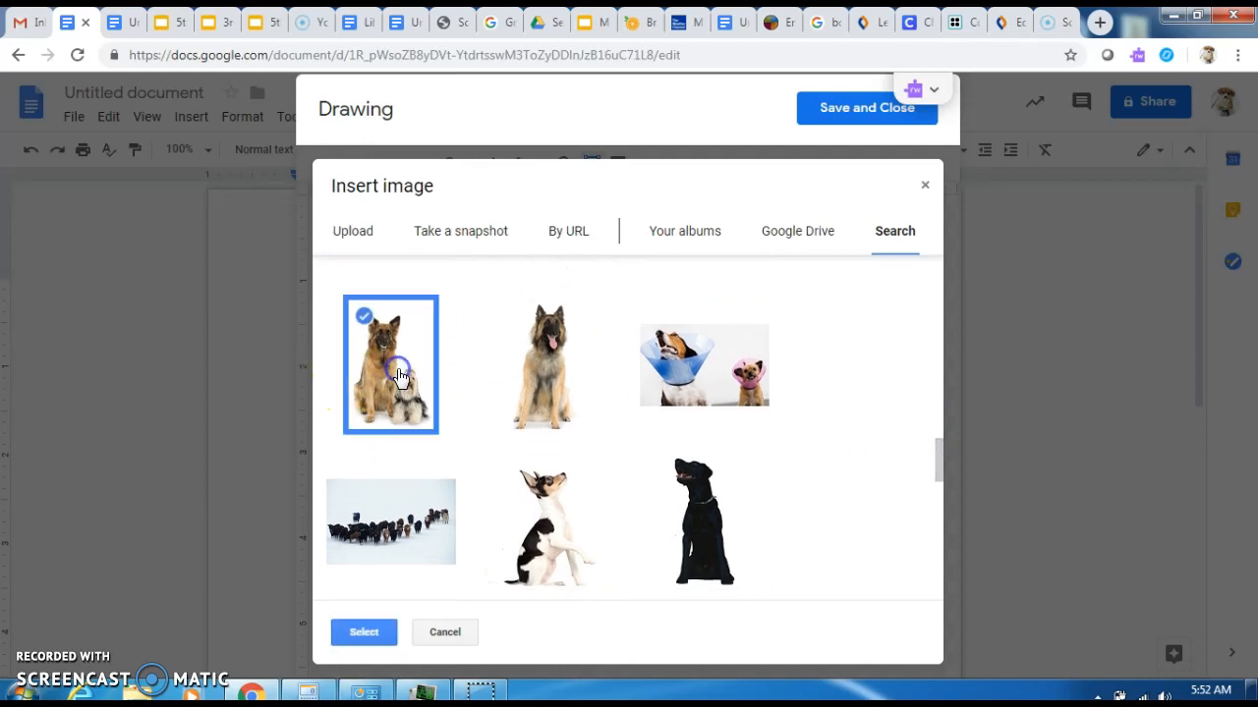
click(363, 632)
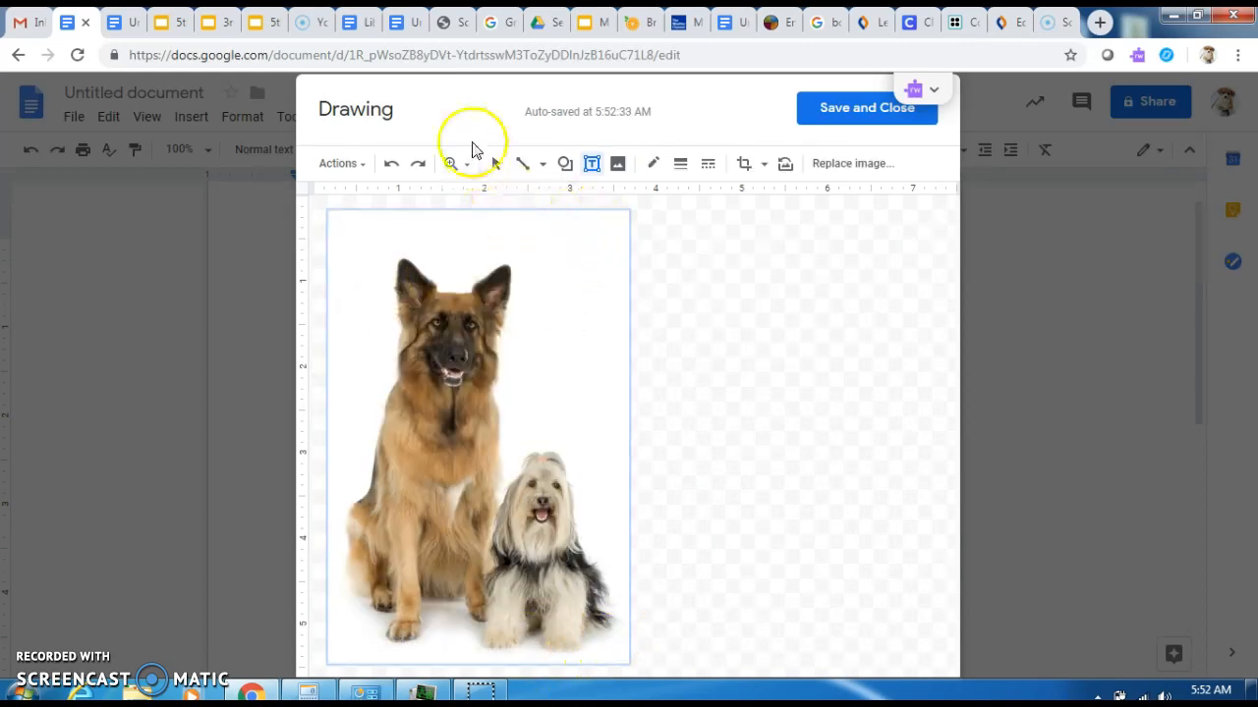
- Resize the two-dog photo smaller from its corners and move it up and right
click(493, 165)
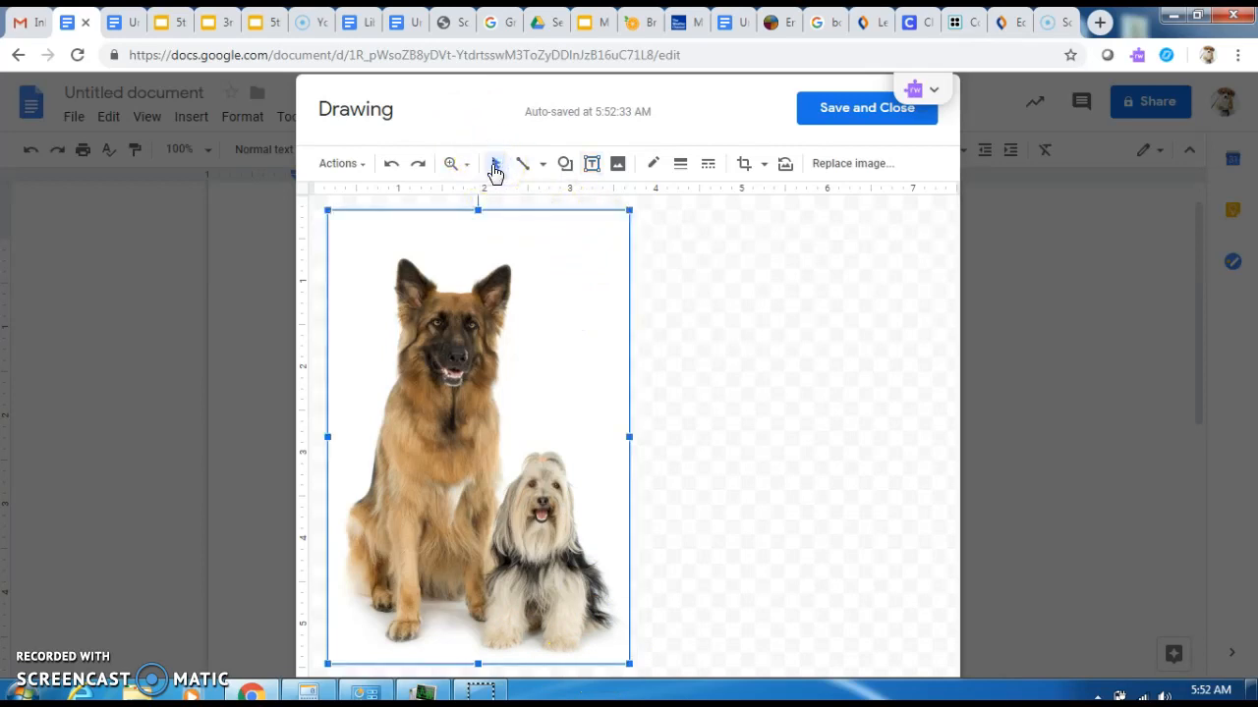
drag(629, 211, 536, 272)
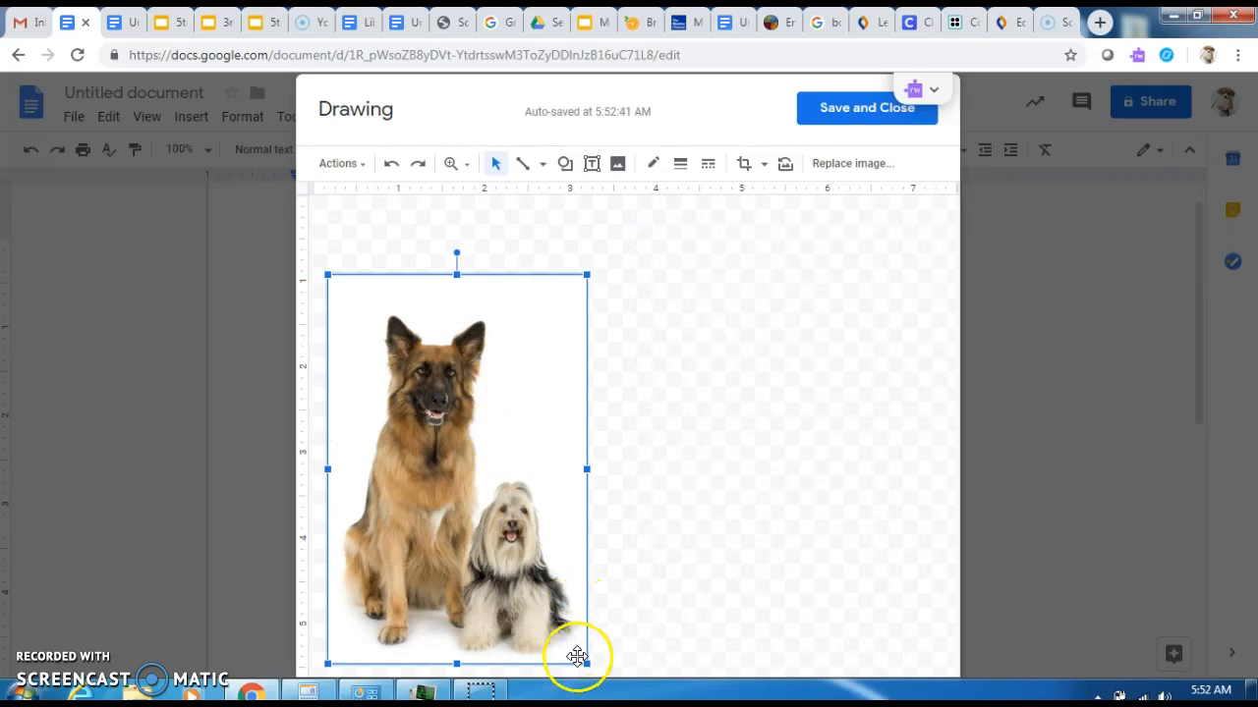
drag(583, 662, 531, 582)
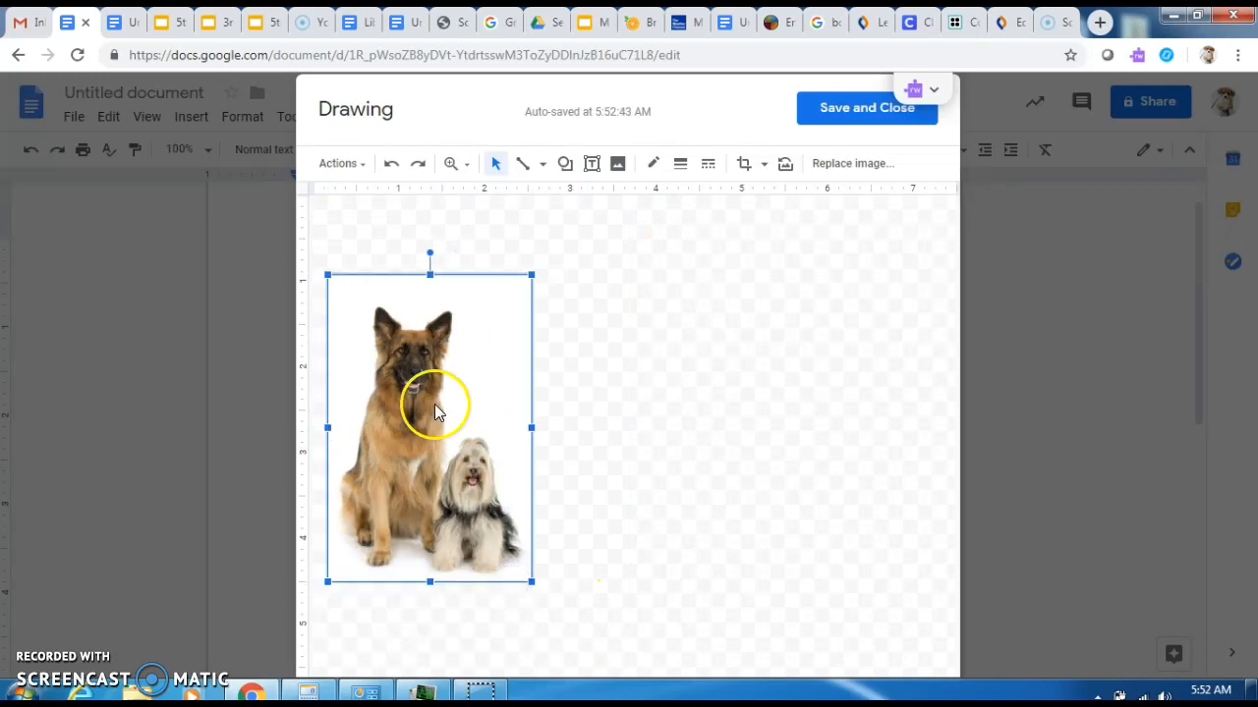
click(494, 165)
click(482, 338)
drag(481, 338, 560, 275)
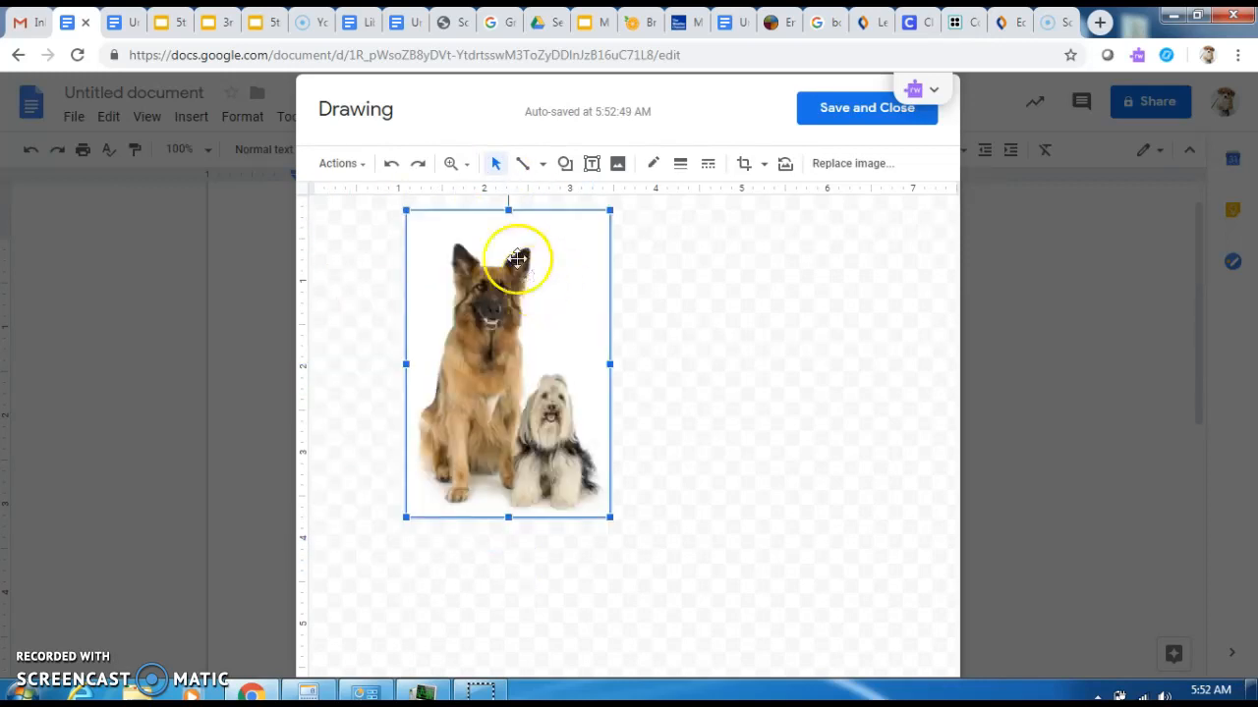
click(592, 165)
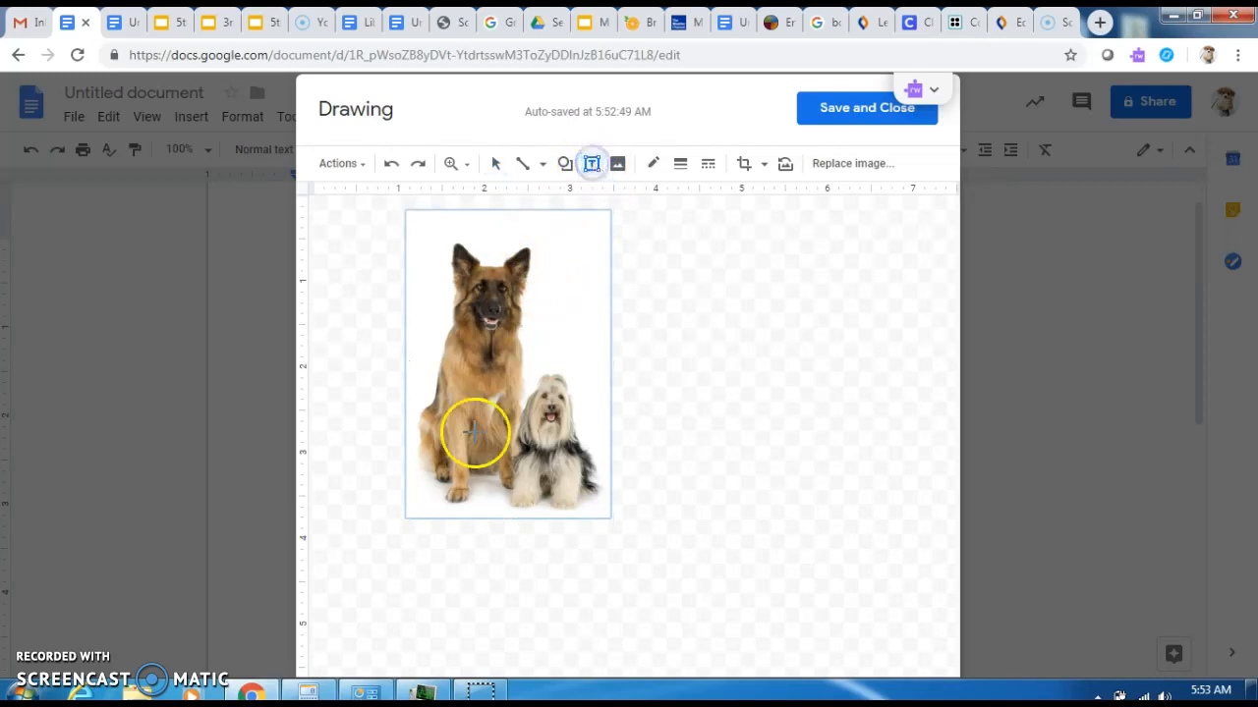
- Add a text box reading 'It is a dog's life.' below the dogs and narrow it
click(366, 526)
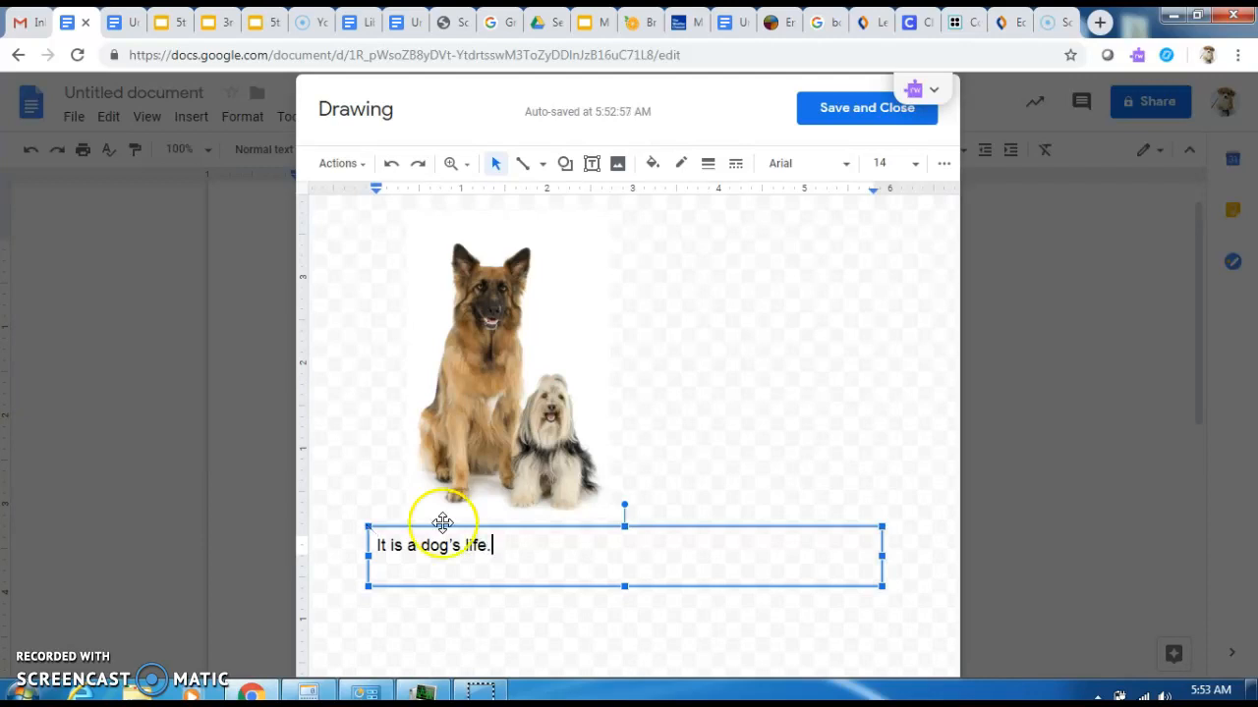
drag(882, 555, 525, 523)
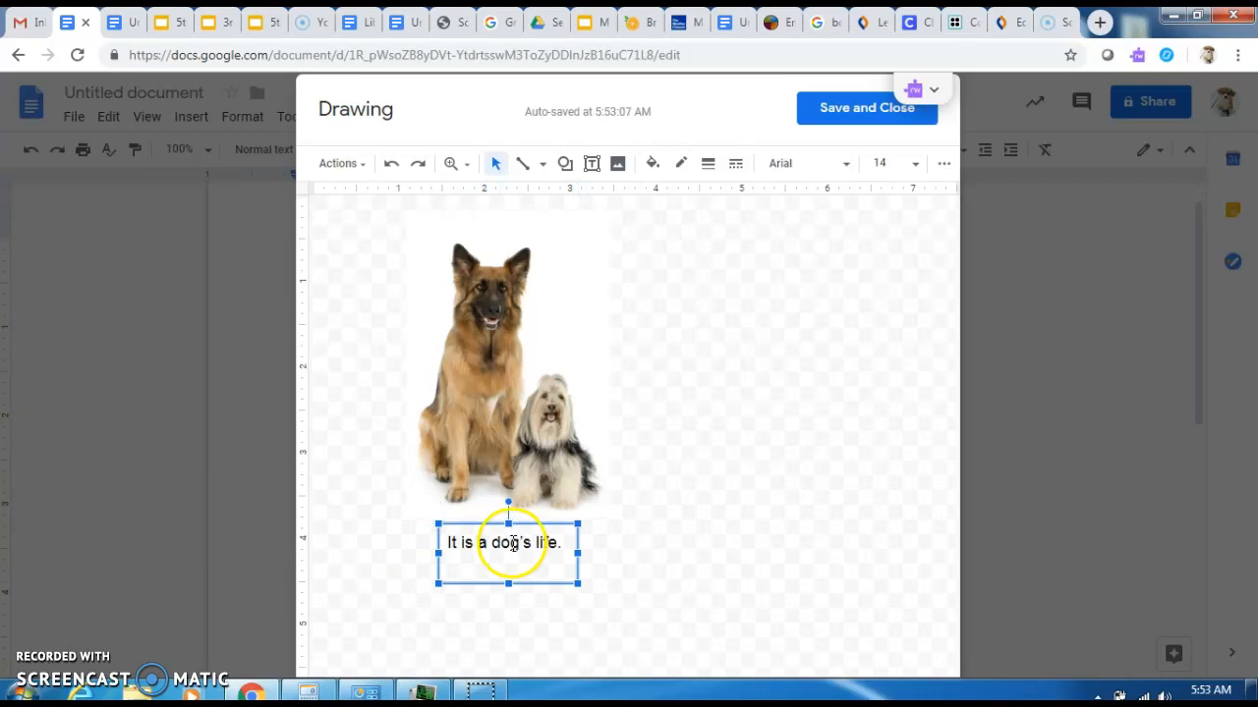
- Format the caption text as centred, red, 18 pt Bree Serif
triple_click(512, 544)
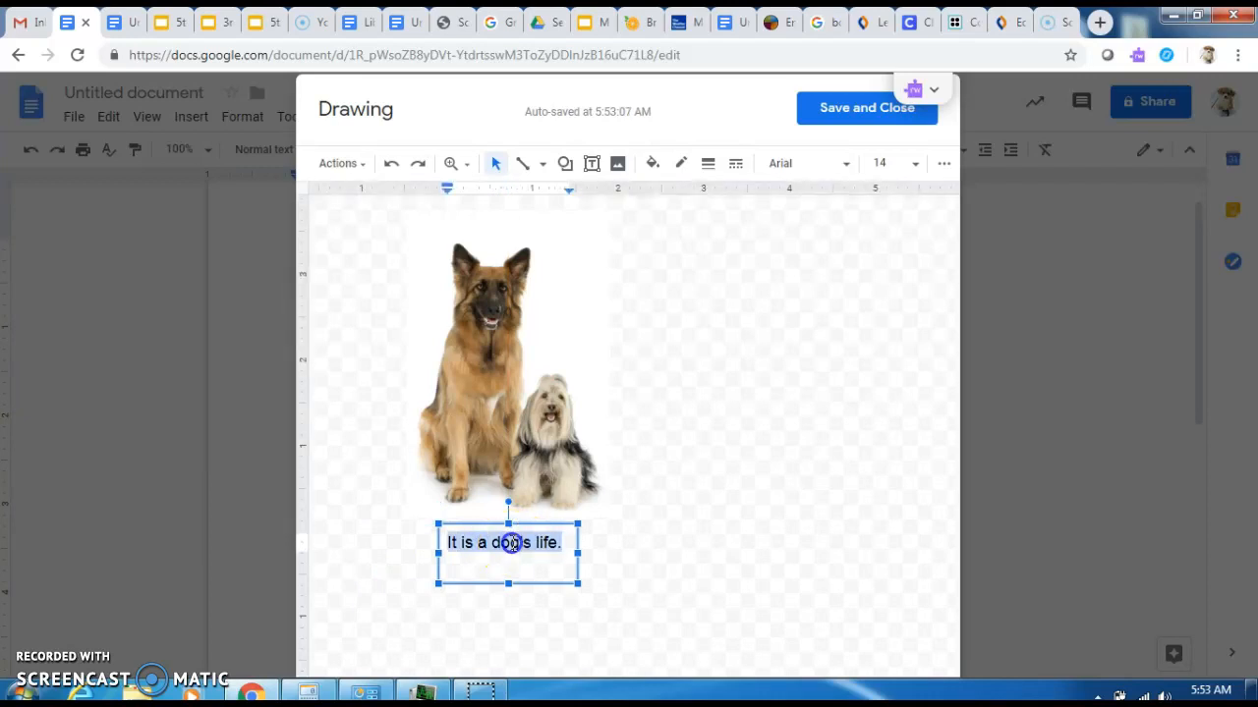
click(949, 162)
click(736, 201)
click(747, 227)
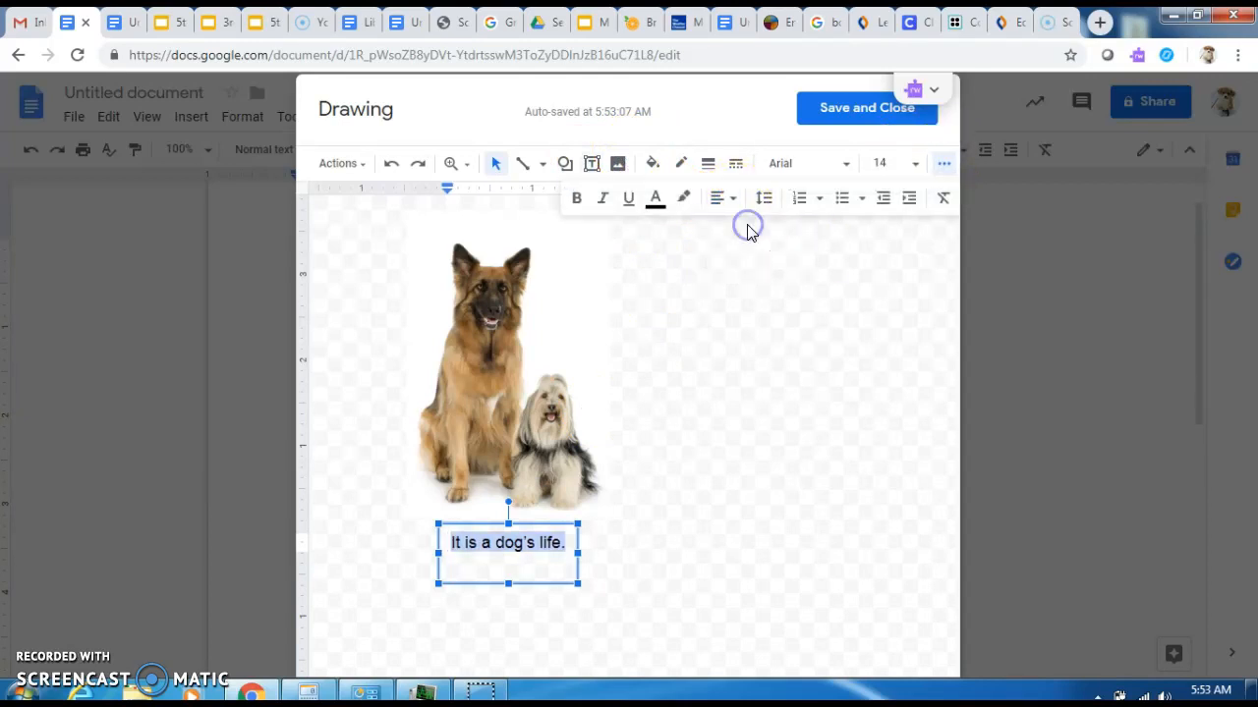
click(654, 205)
click(675, 253)
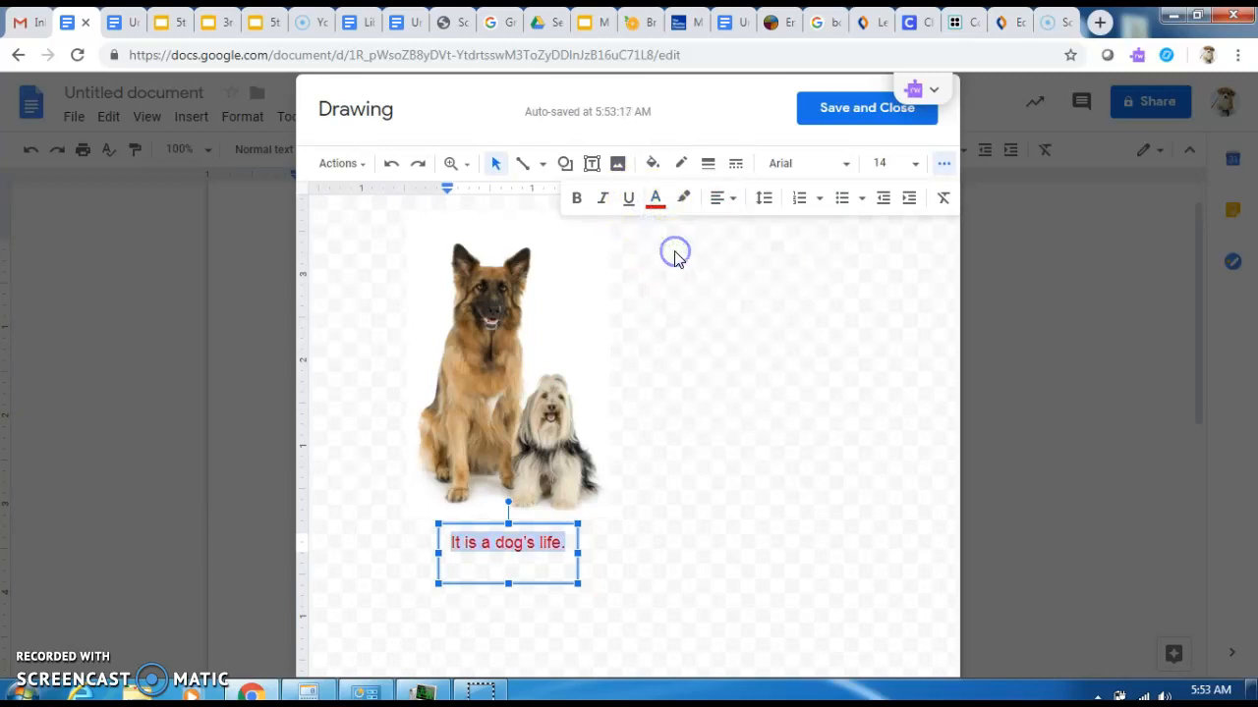
click(917, 173)
click(880, 439)
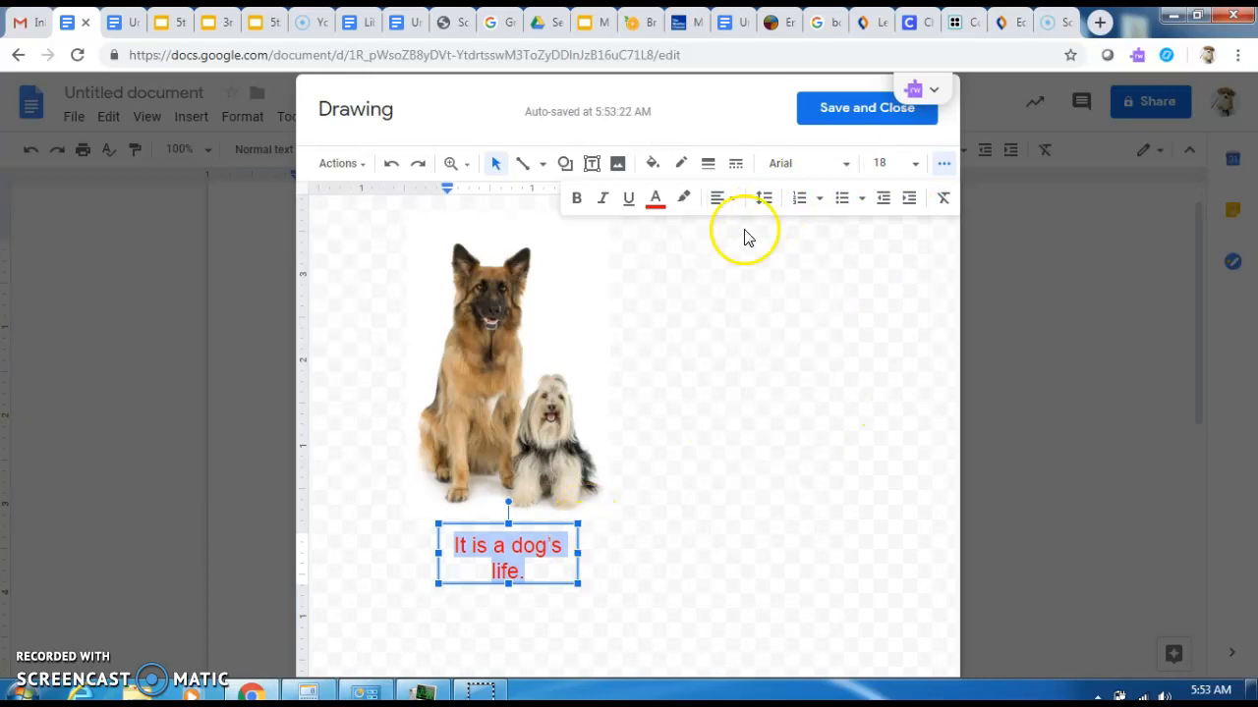
click(846, 171)
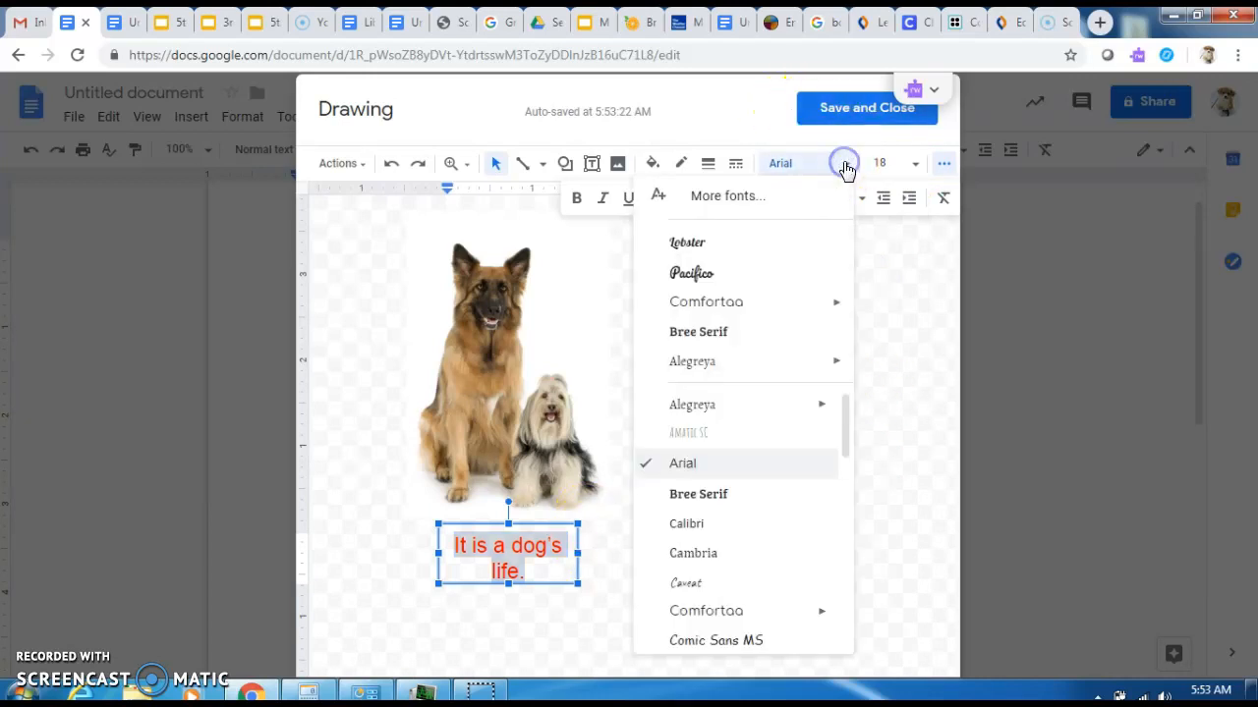
click(757, 331)
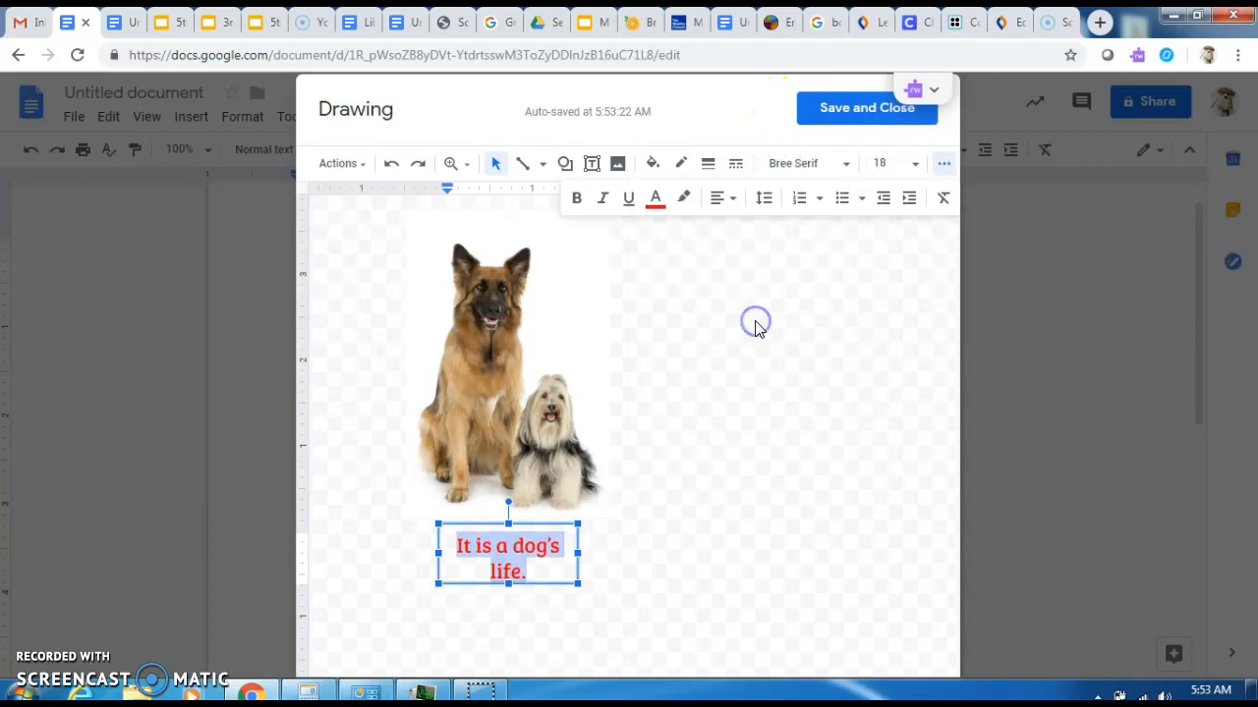
- Widen the caption box to fit one line and shift it left under the dogs
drag(577, 553, 609, 553)
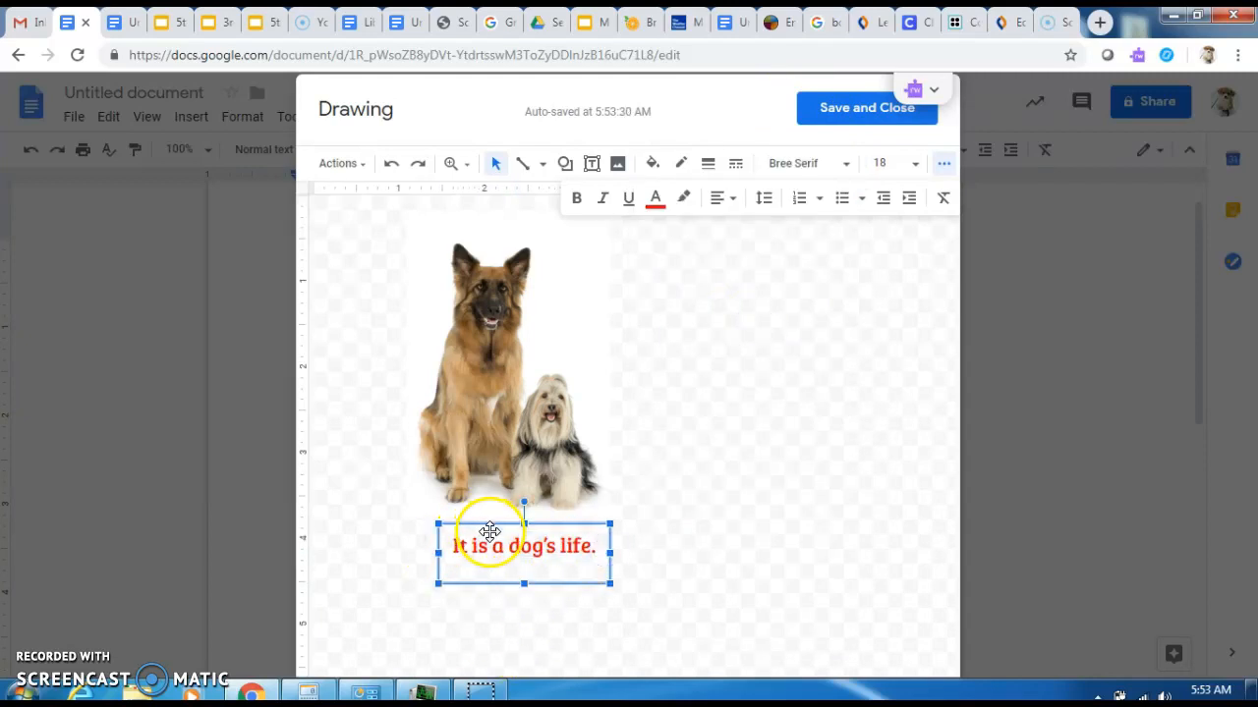
drag(506, 526, 489, 525)
click(712, 510)
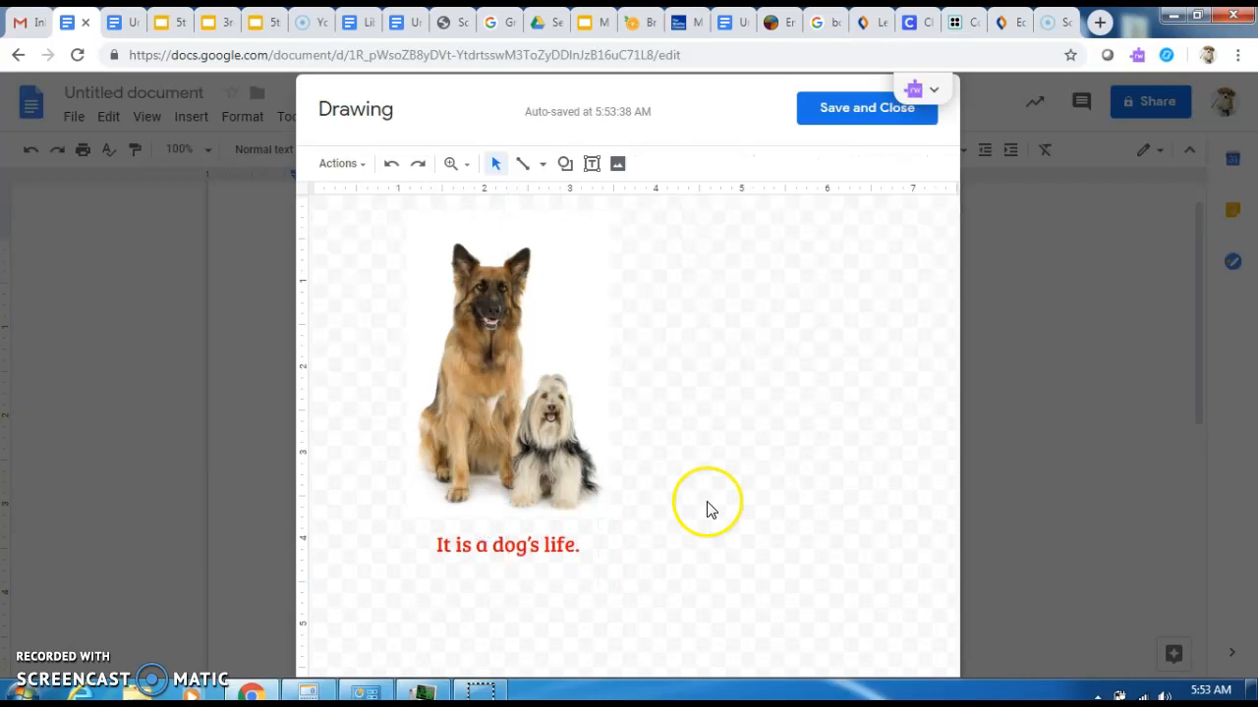
- Save the drawing into the page, type the reflection sentence below, and title the document with the student's name
click(858, 120)
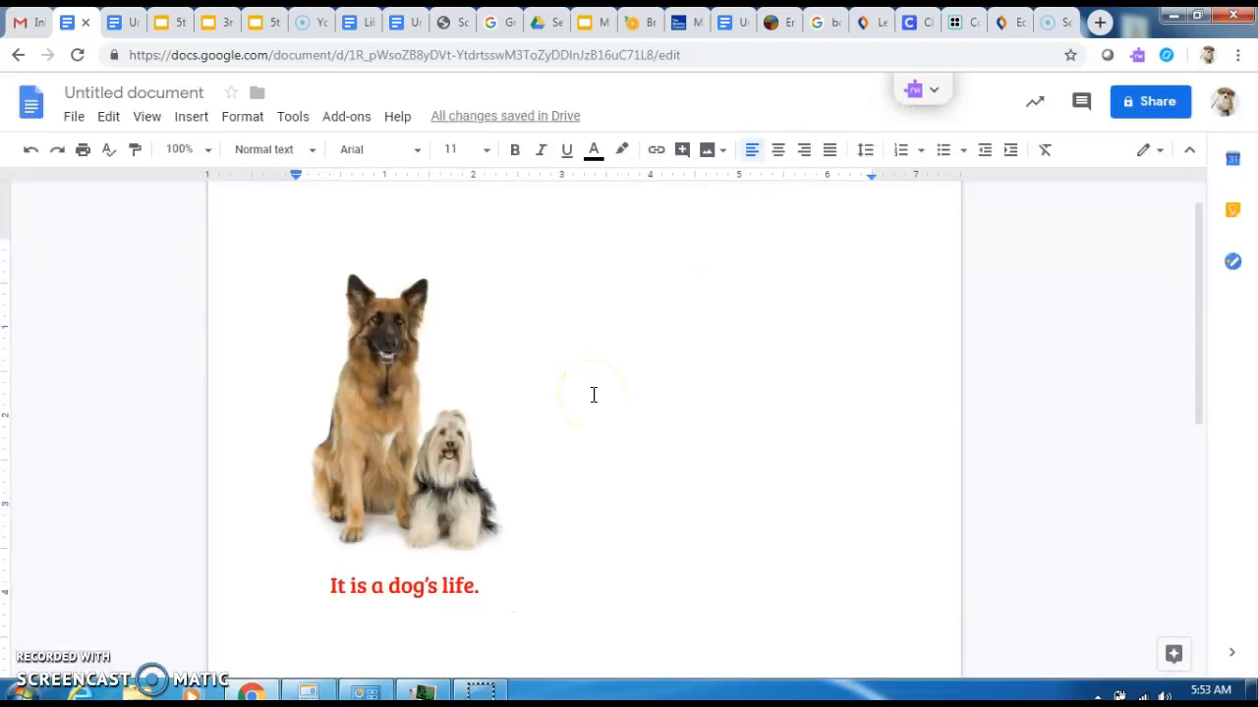
click(798, 535)
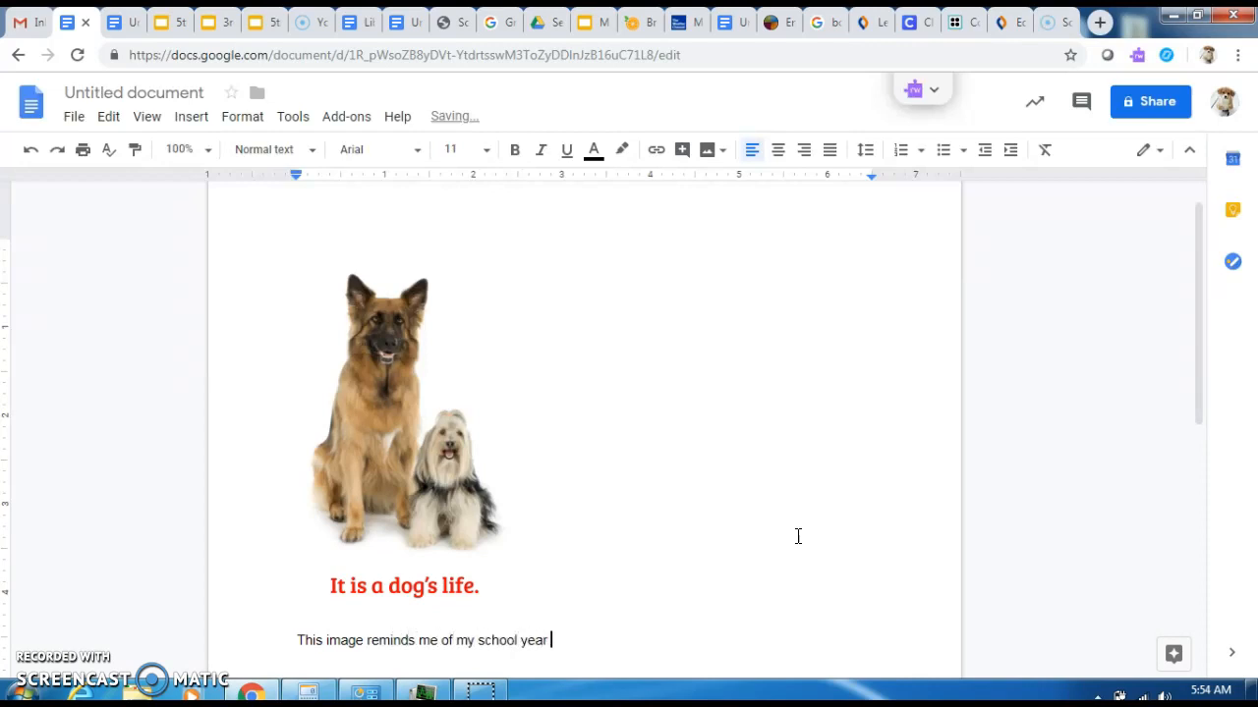
text(I)
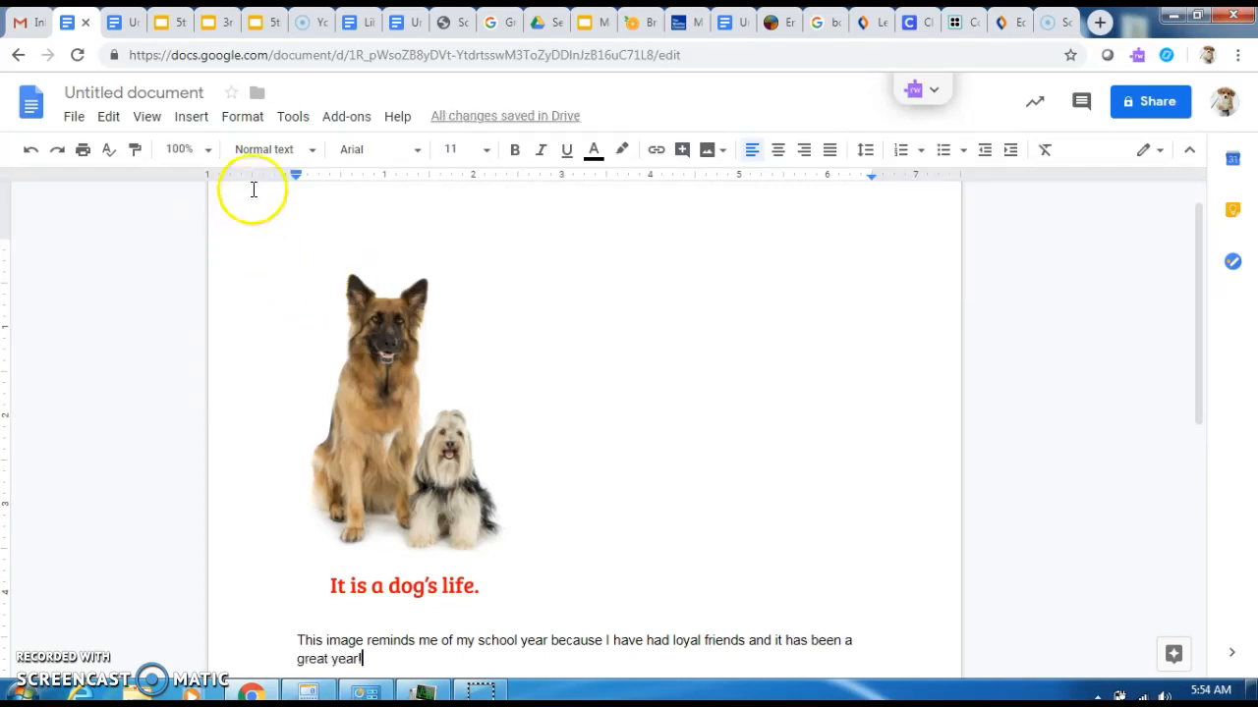
click(187, 93)
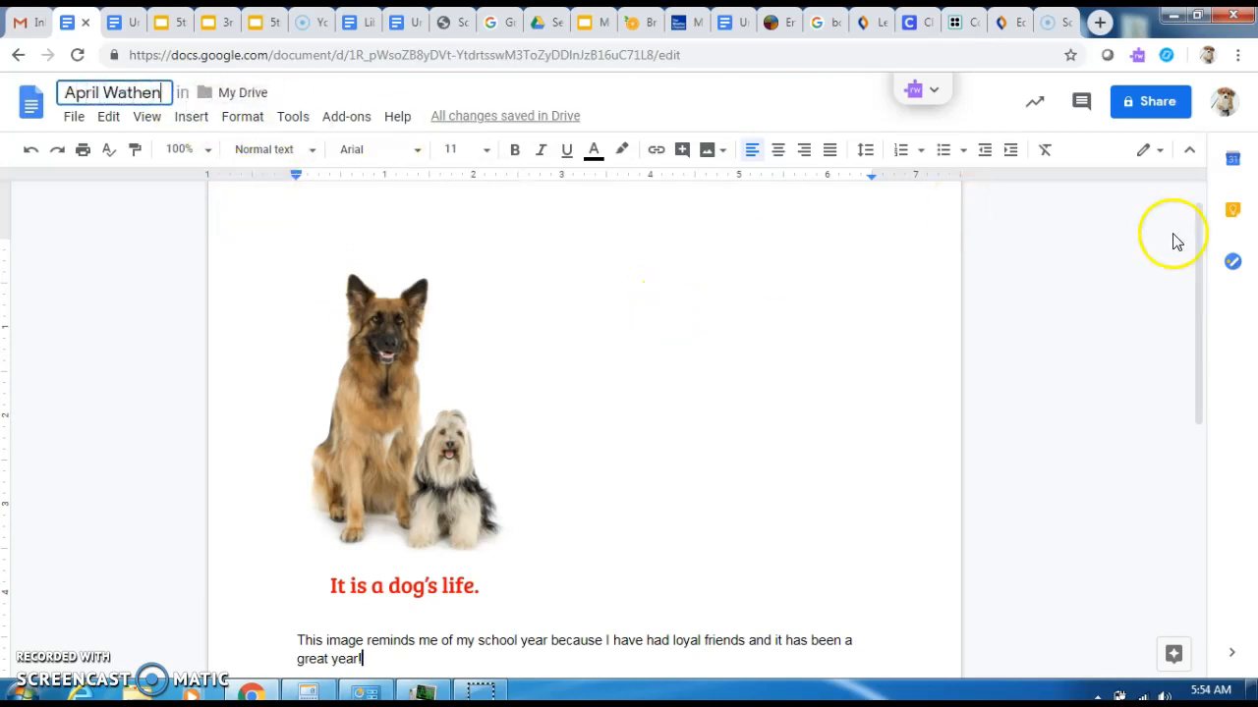
- Share the document with the student's suggested contact and send the invitation
click(1164, 101)
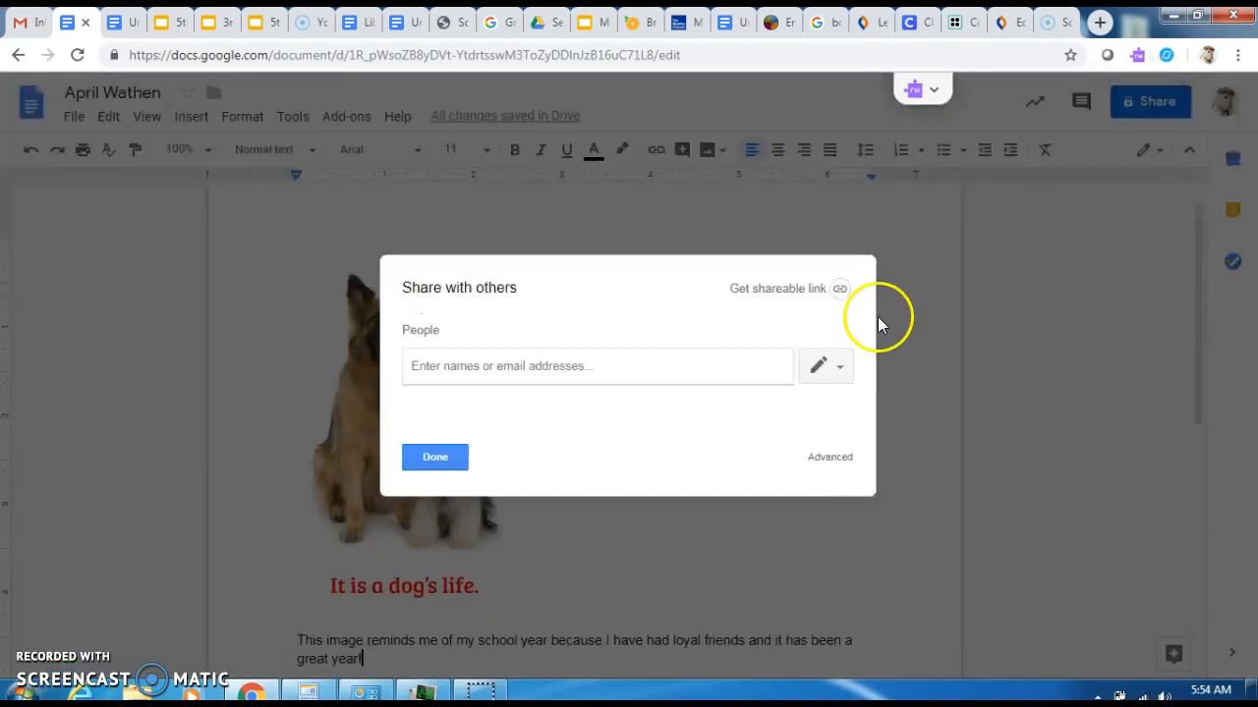
text(aawa)
text(t)
click(540, 393)
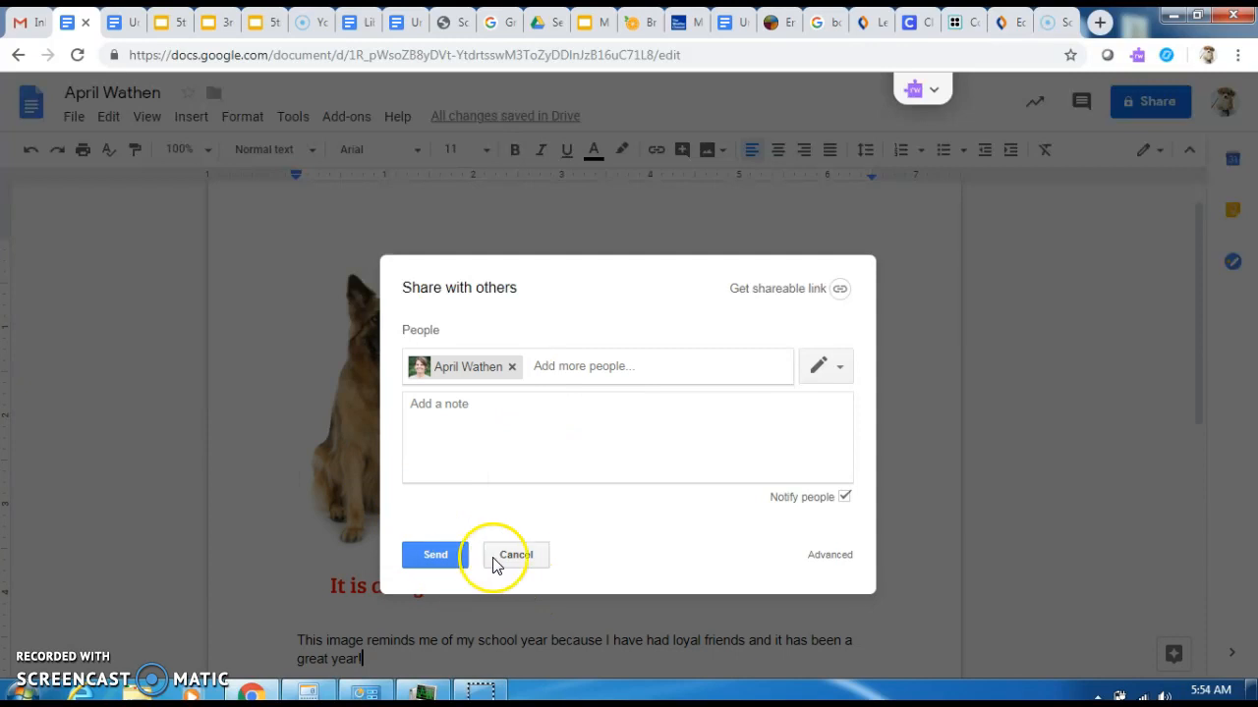
click(450, 555)
click(442, 457)
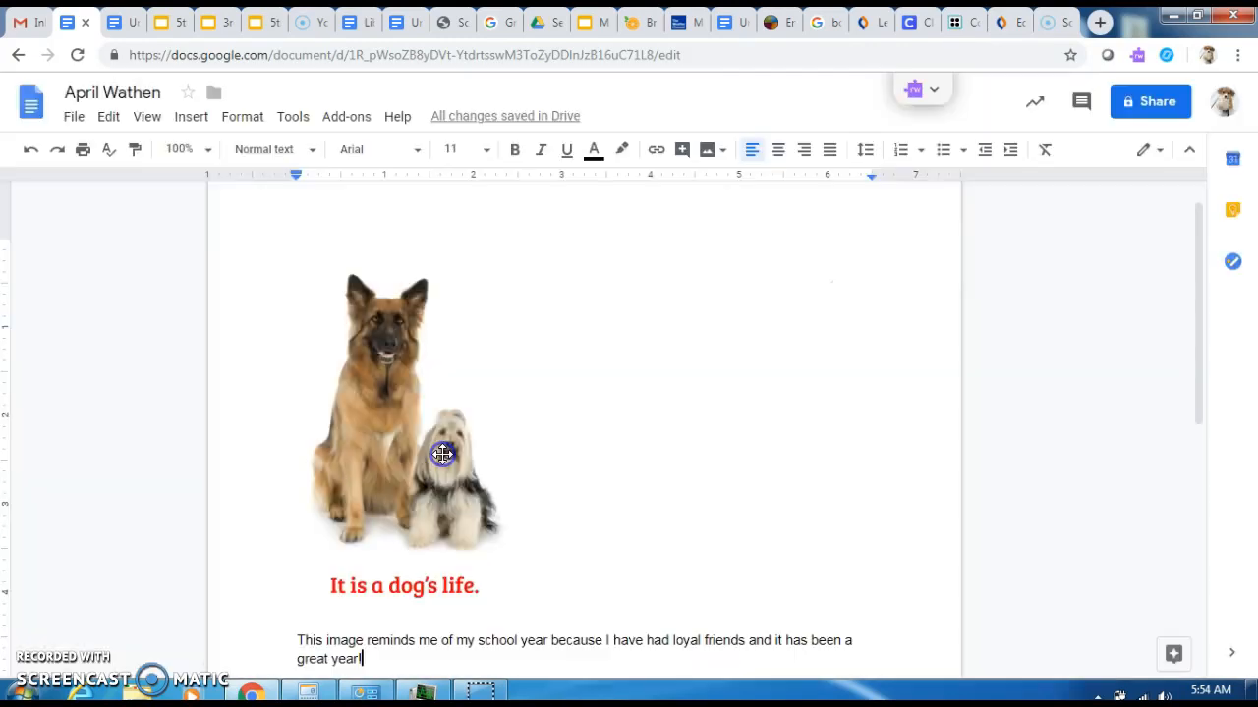